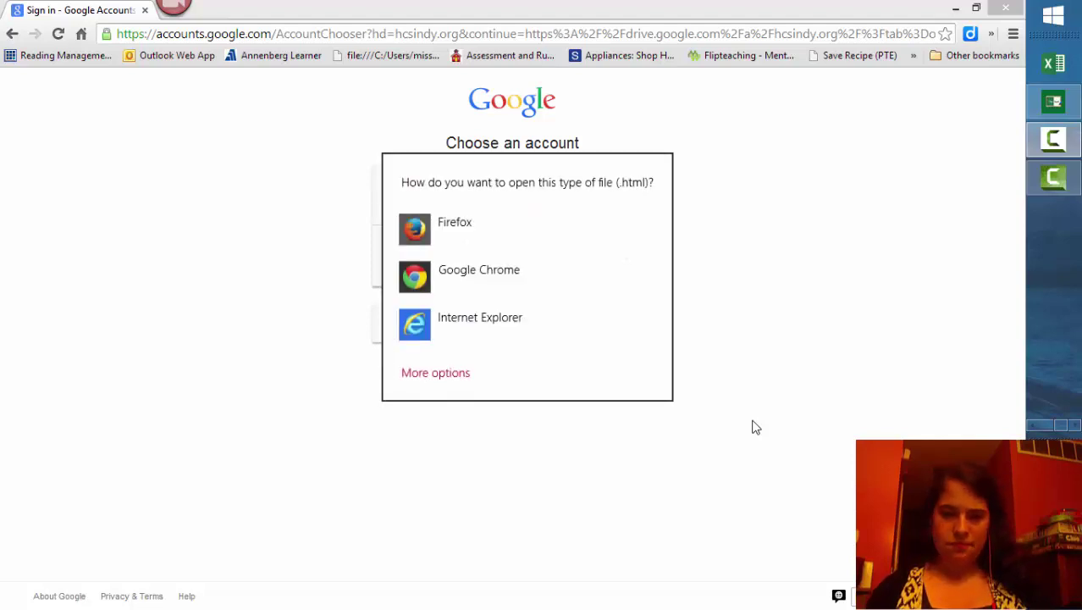
Step: Dismiss the 'How do you want to open this type of file' prompt to reveal the account chooser
{"action": "left_click", "coordinate": [735, 349]}
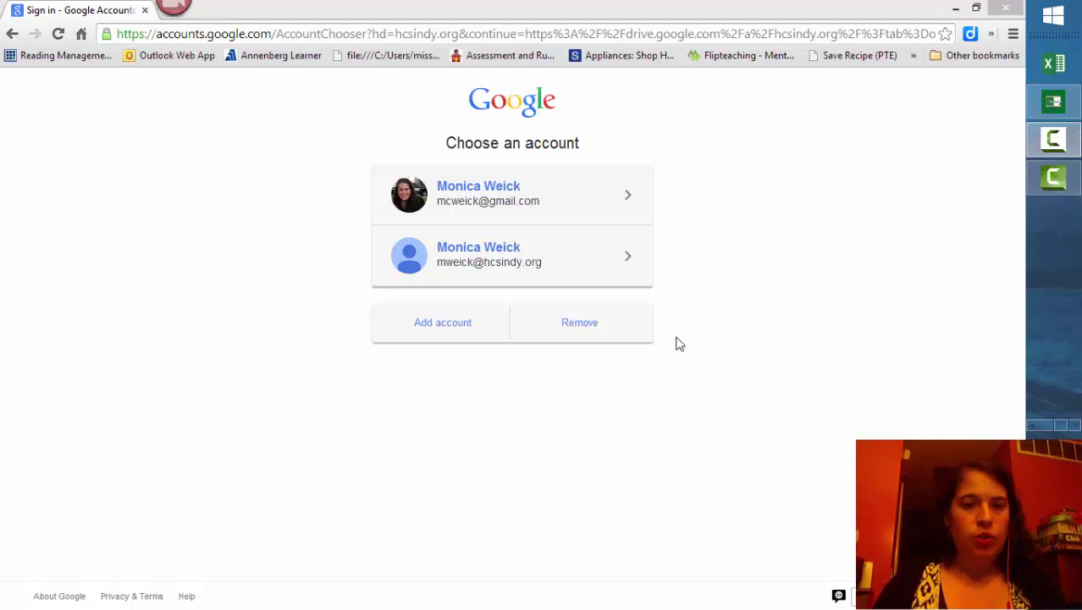
{"action": "left_click", "coordinate": [194, 33]}
{"action": "left_click", "coordinate": [194, 34]}
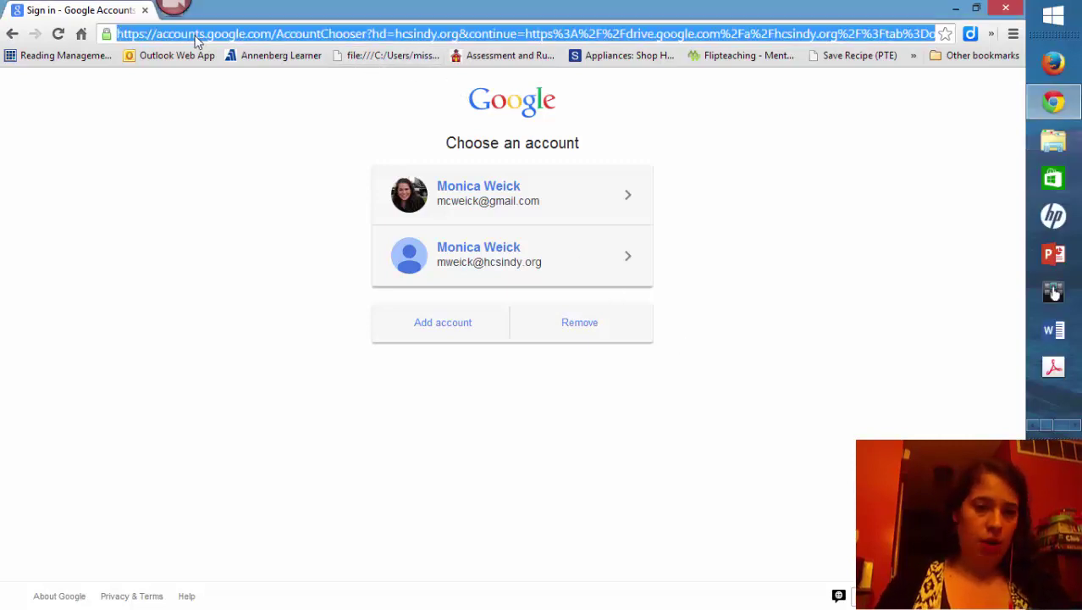
{"action": "type", "text": "www.google.com"}
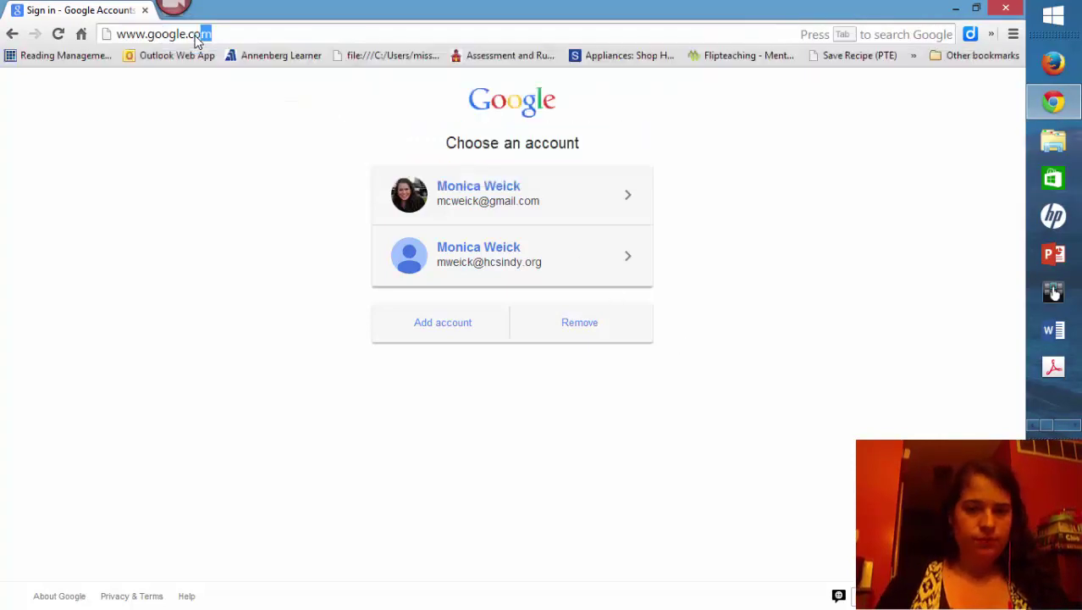
{"action": "key", "text": "Return"}
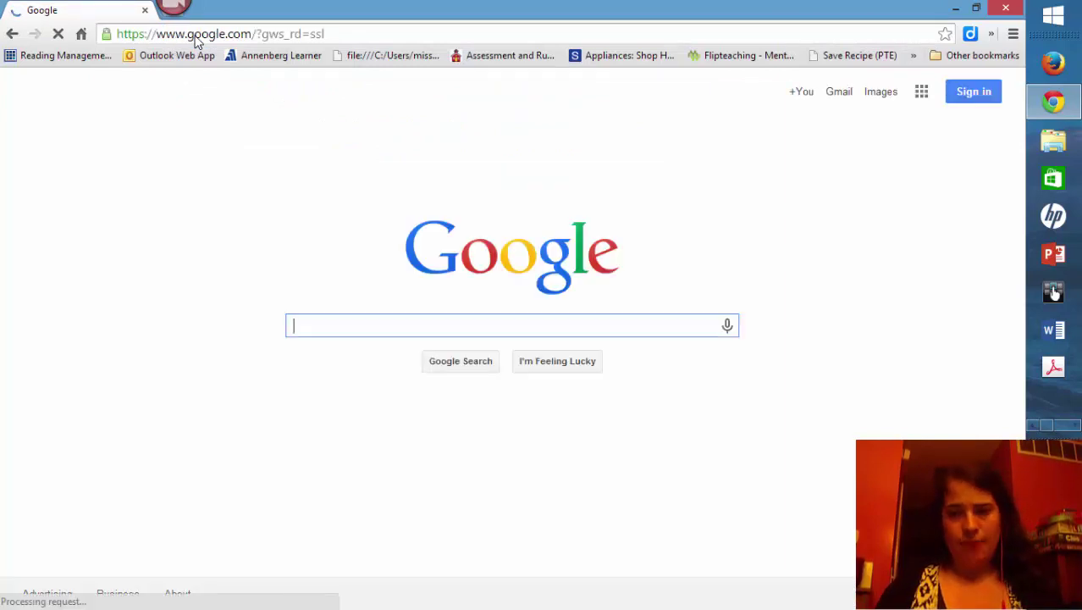
{"action": "left_click", "coordinate": [973, 103]}
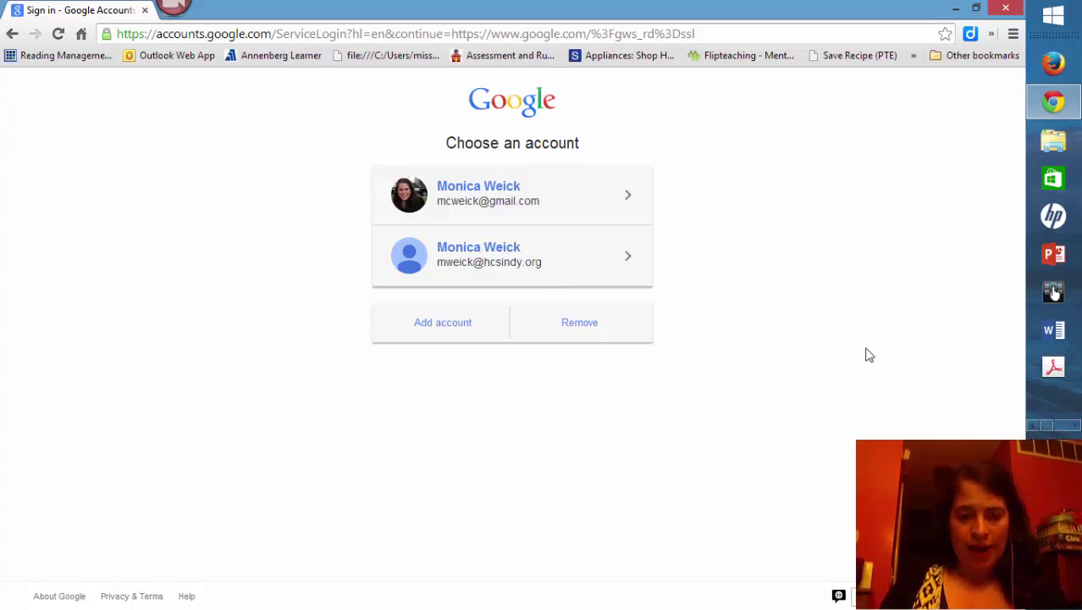
Step: Sign in with the school account and its password
{"action": "left_click", "coordinate": [598, 283]}
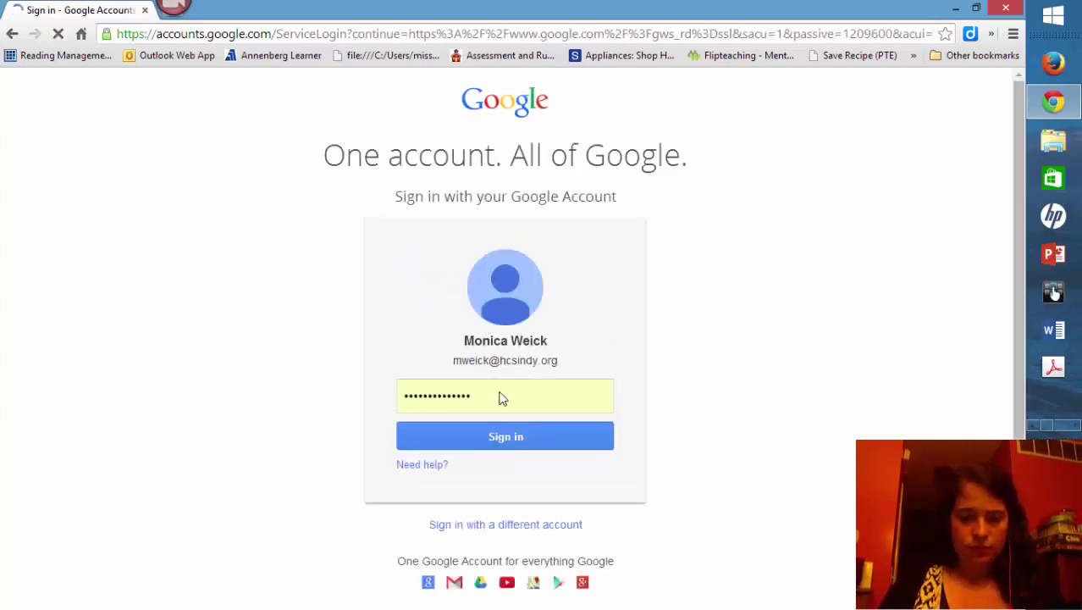
{"action": "left_click", "coordinate": [555, 442]}
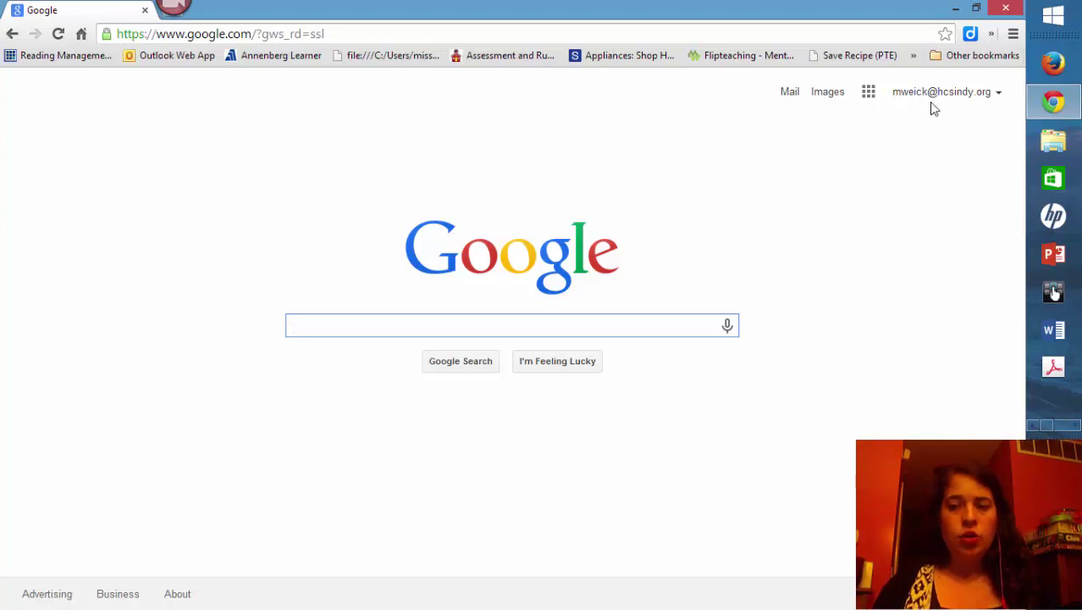
Step: Open Google Drive from the Google apps grid
{"action": "left_click", "coordinate": [872, 99]}
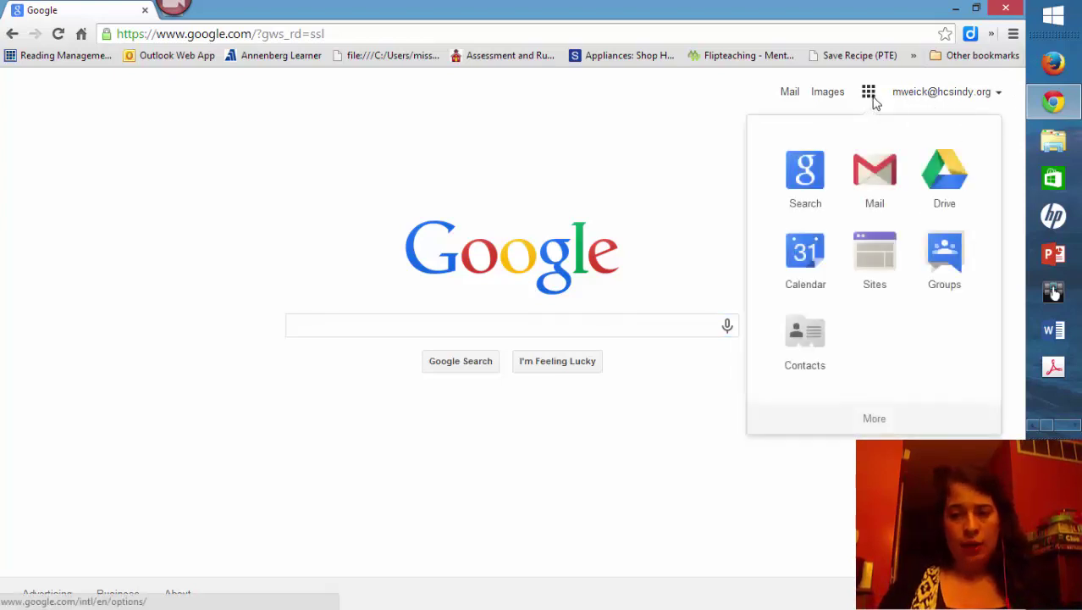
{"action": "left_click", "coordinate": [937, 188]}
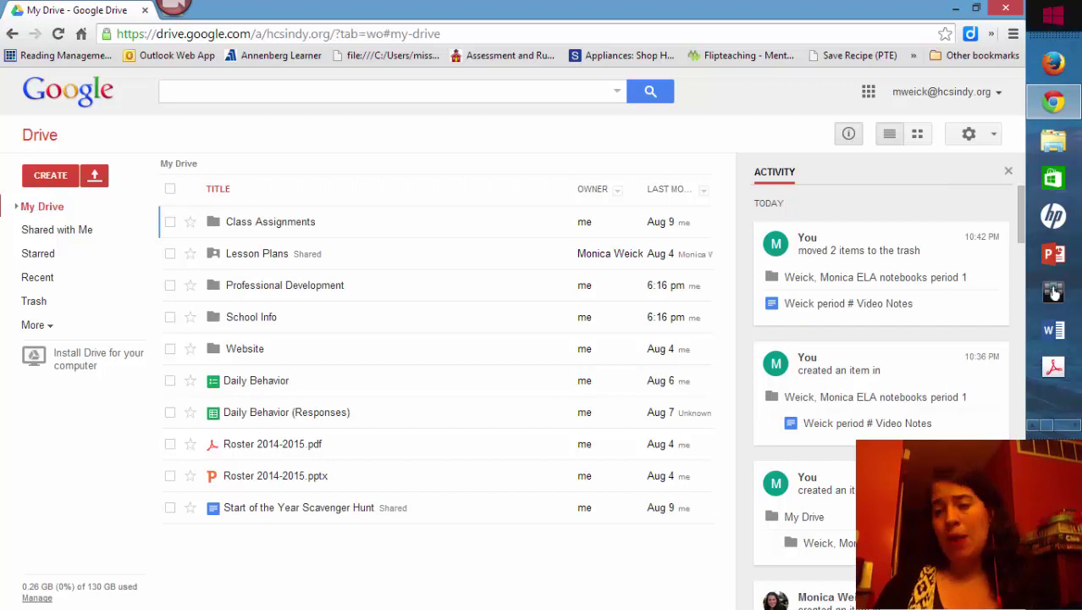
{"action": "right_click", "coordinate": [1054, 68]}
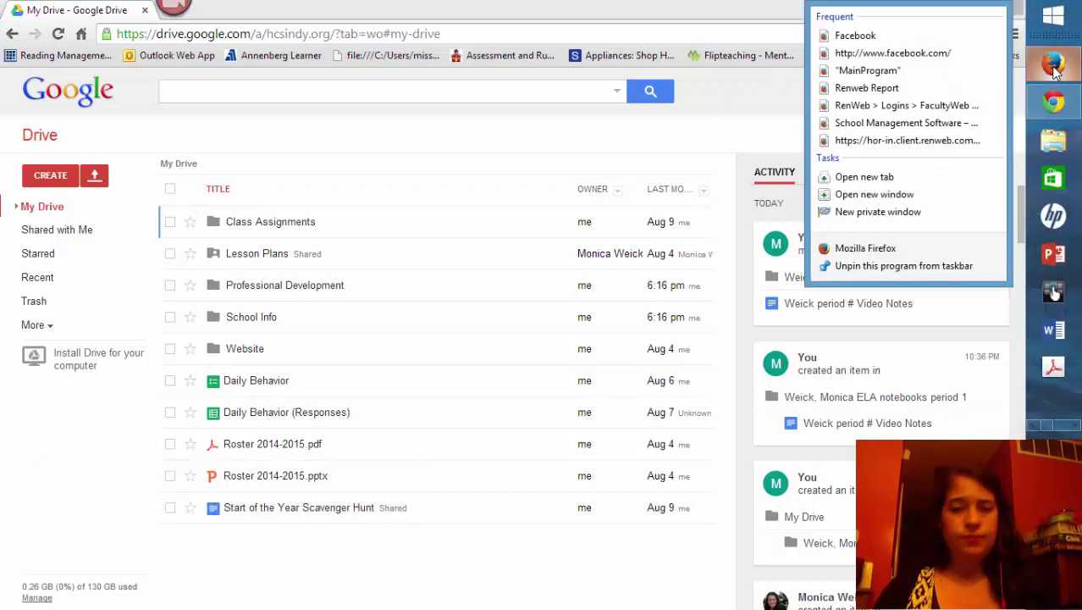
{"action": "key", "text": "Escape"}
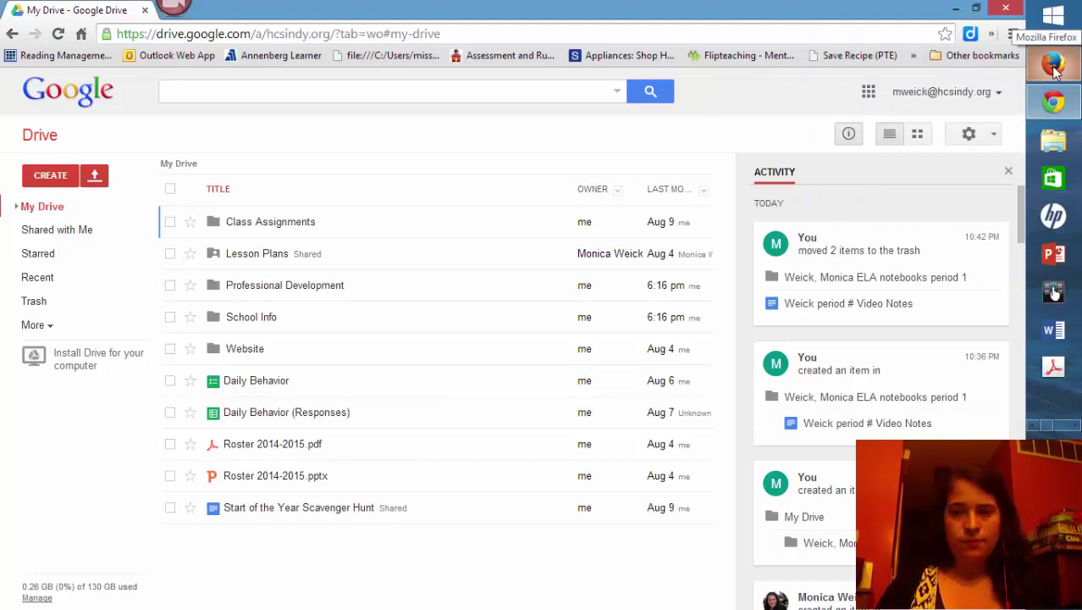
{"action": "left_click", "coordinate": [1054, 68]}
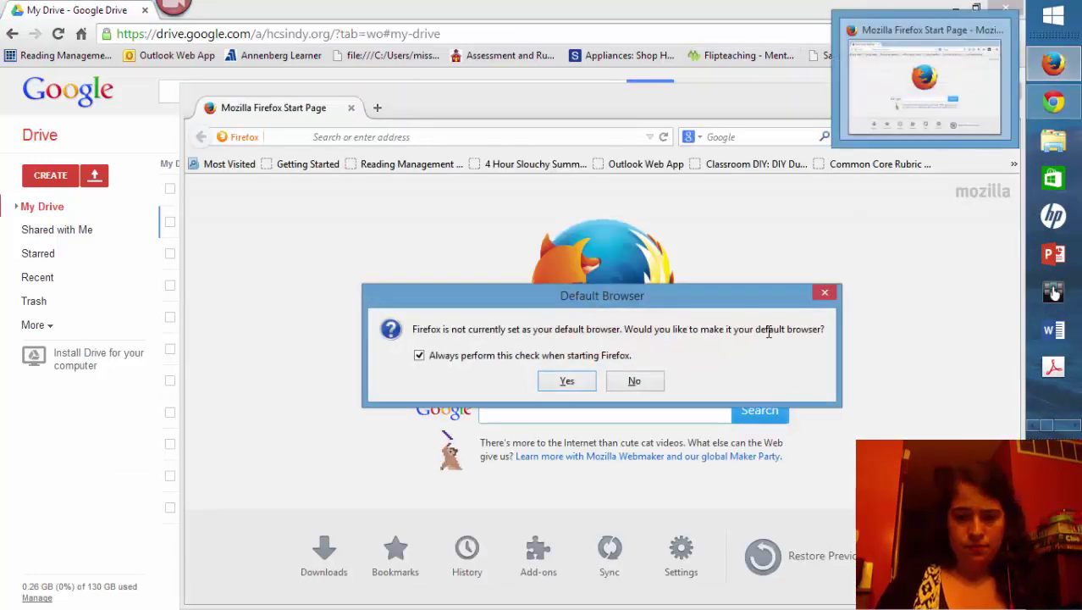
{"action": "left_click", "coordinate": [634, 381]}
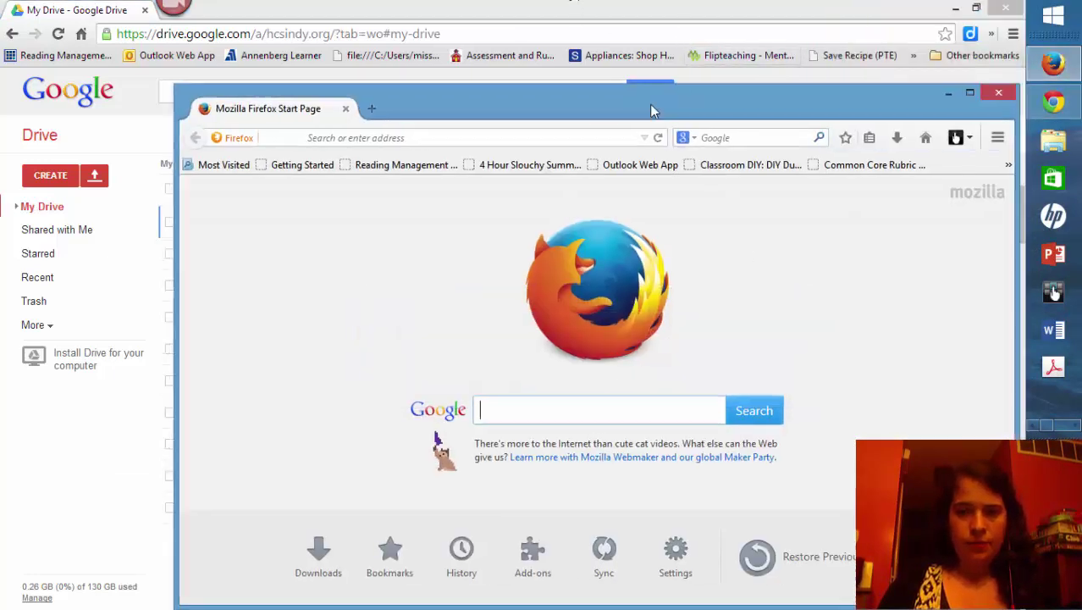
{"action": "left_click_drag", "start_coordinate": [595, 81], "coordinate": [109, 6]}
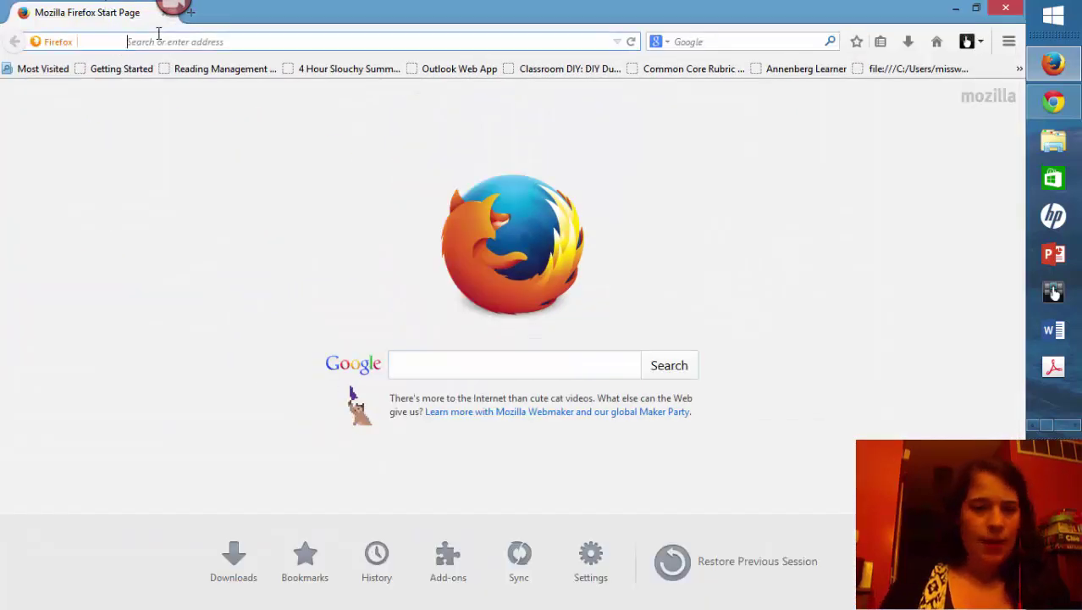
{"action": "type", "text": "ww"}
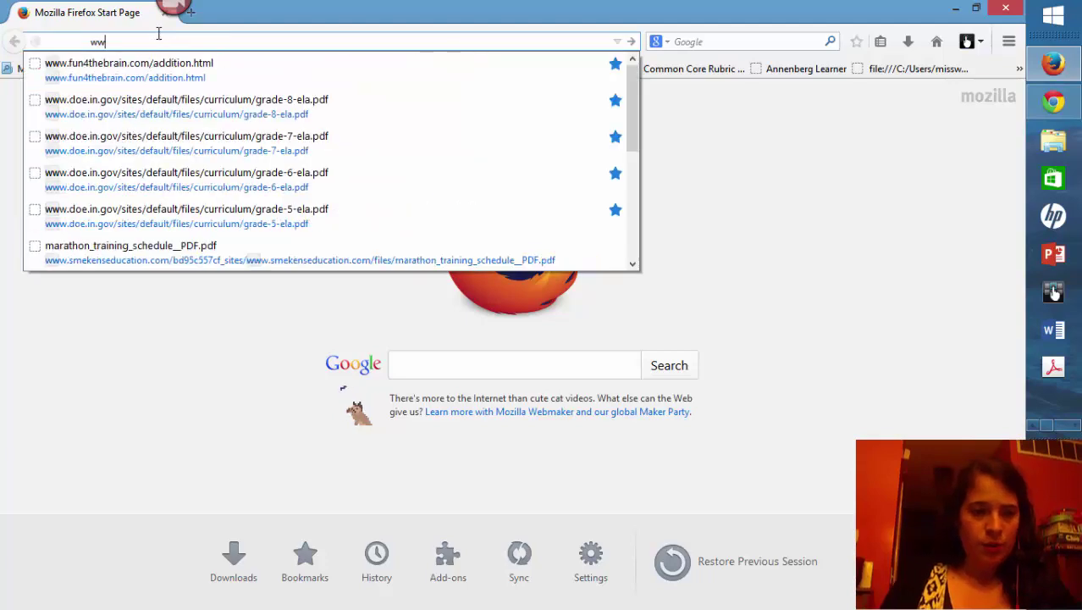
{"action": "type", "text": "w.google.com/"}
{"action": "key", "text": "Return"}
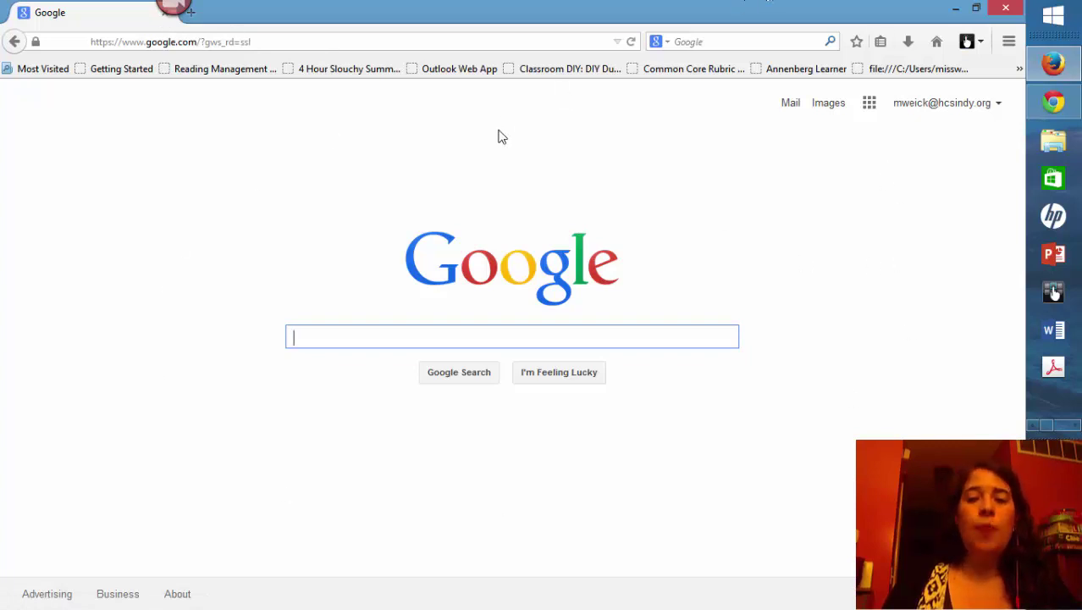
{"action": "left_click", "coordinate": [869, 105]}
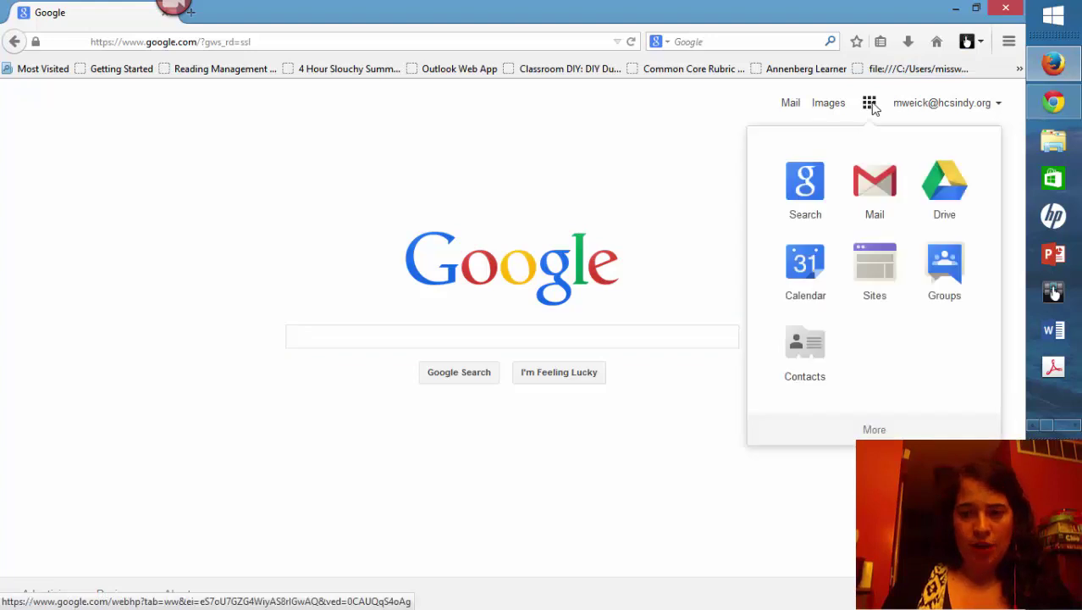
{"action": "left_click", "coordinate": [951, 109]}
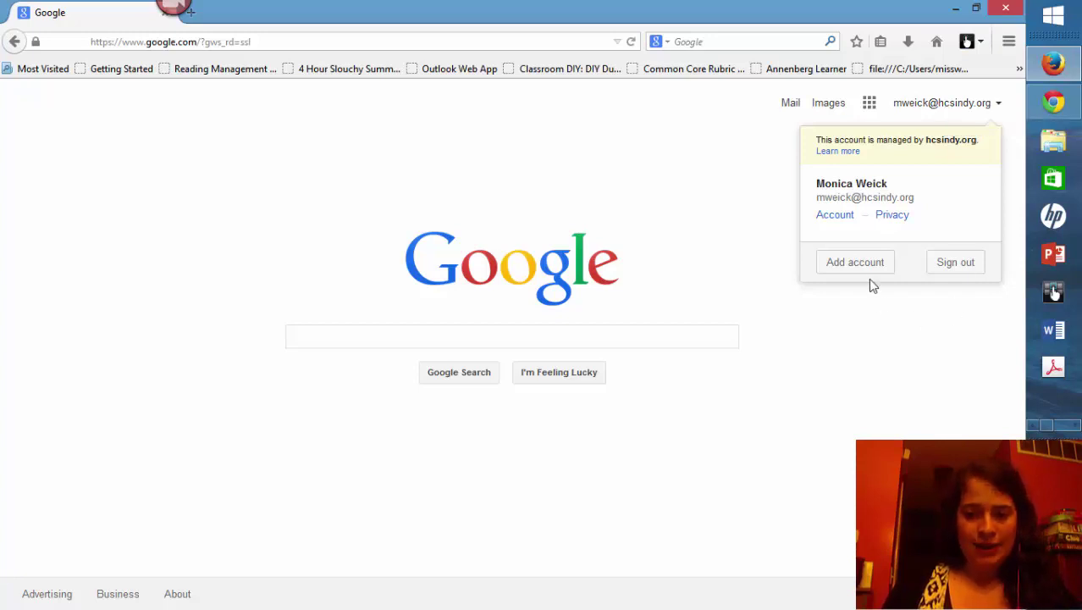
{"action": "left_click", "coordinate": [841, 266]}
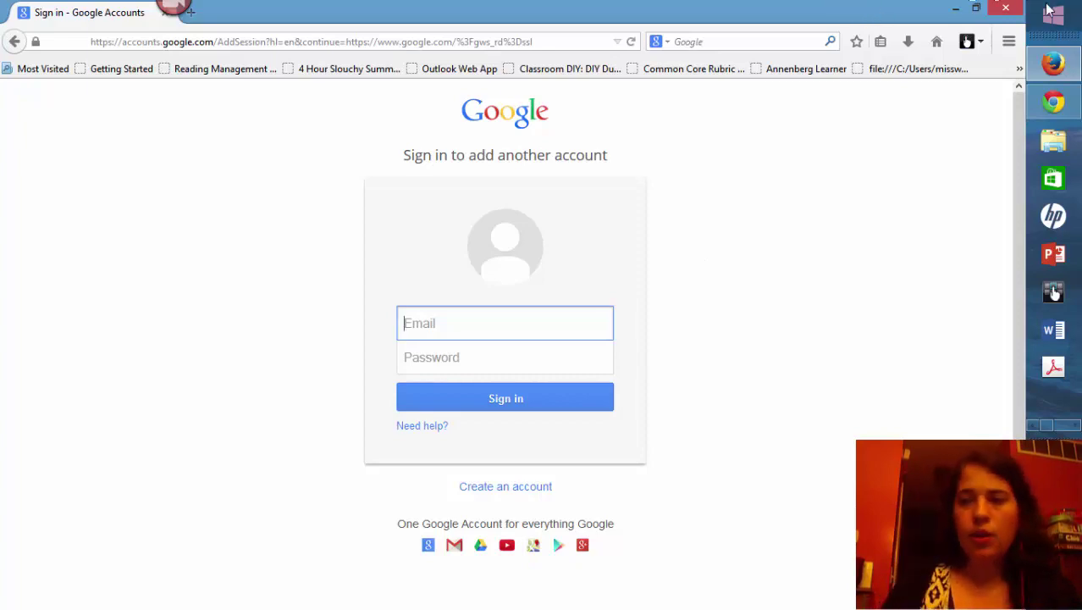
{"action": "left_click", "coordinate": [1012, 8]}
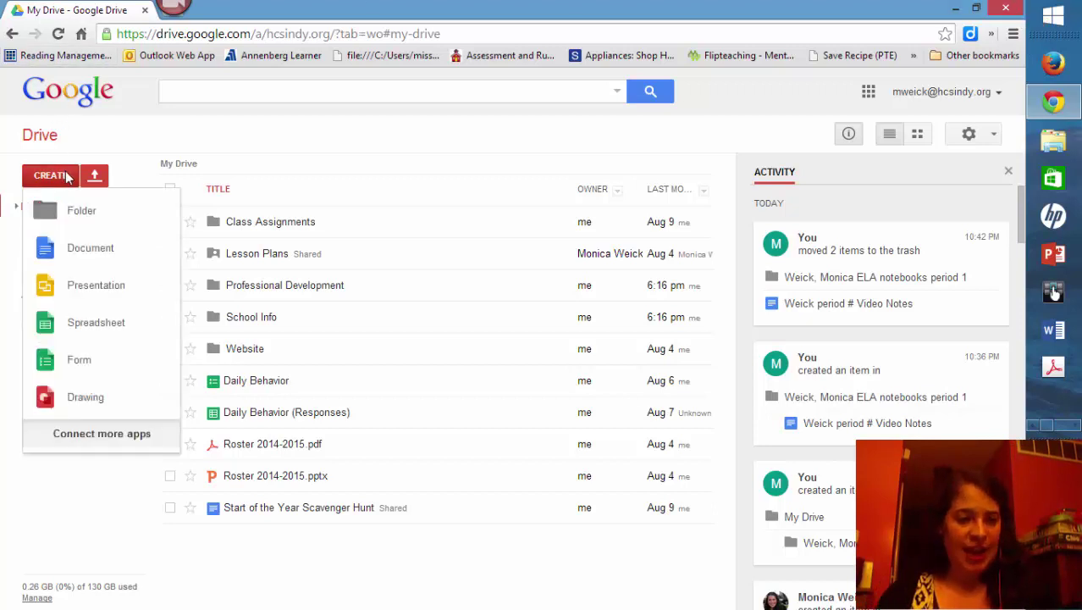
Step: Create a new My Drive folder named 'Last Name, First Name period# ELA'
{"action": "left_click", "coordinate": [116, 212]}
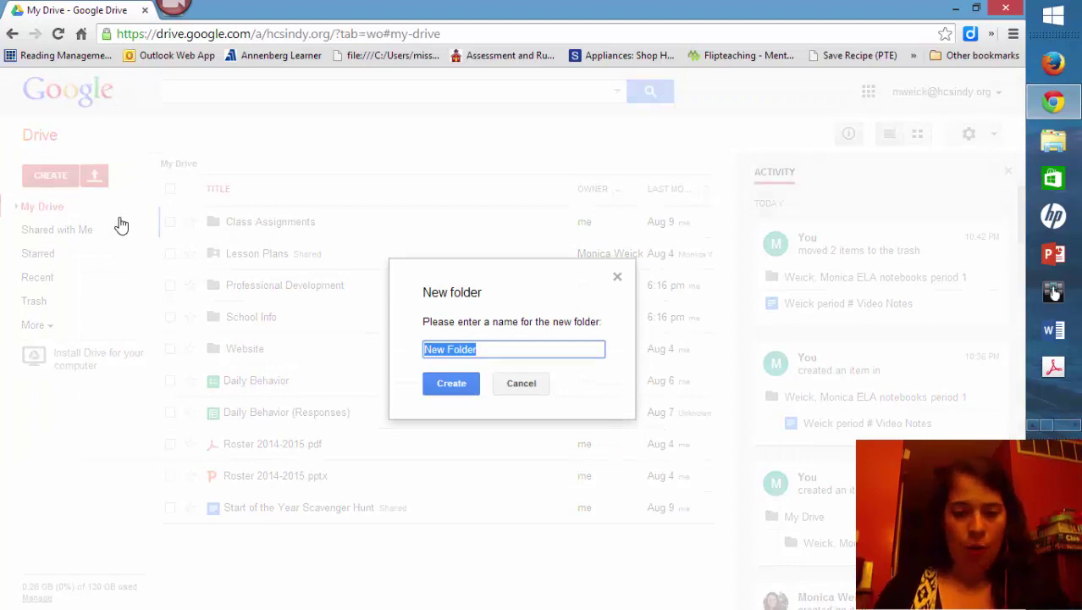
{"action": "type", "text": "Weick"}
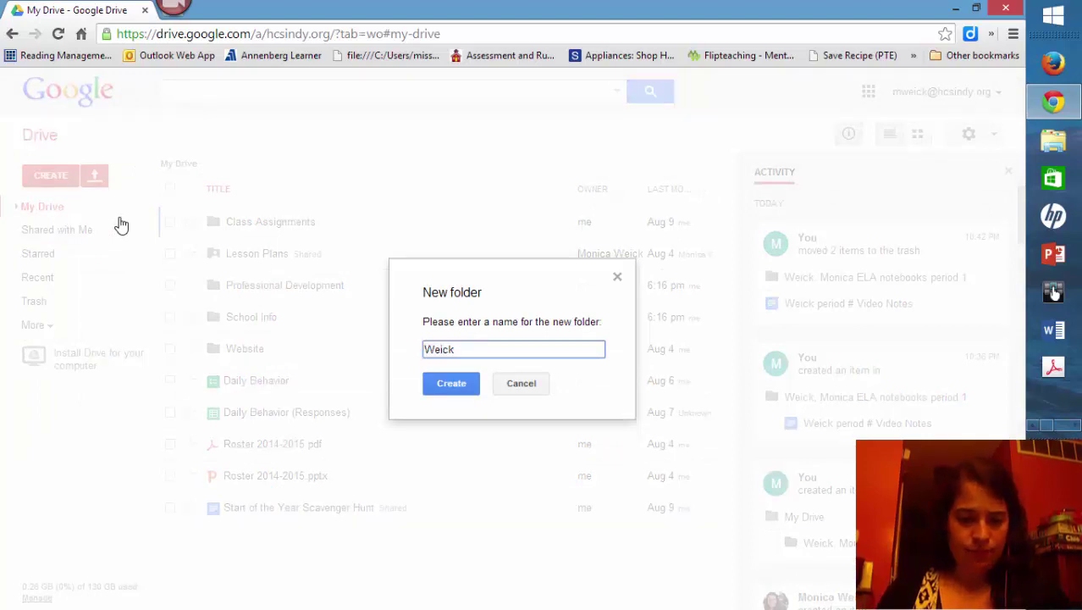
{"action": "type", "text": ", Al"}
{"action": "key", "text": "BackSpace"}
{"action": "key", "text": "BackSpace"}
{"action": "key", "text": "BackSpace"}
{"action": "key", "text": "BackSpace"}
{"action": "key", "text": "BackSpace"}
{"action": "key", "text": "BackSpace"}
{"action": "key", "text": "BackSpace"}
{"action": "key", "text": "BackSpace"}
{"action": "key", "text": "BackSpace"}
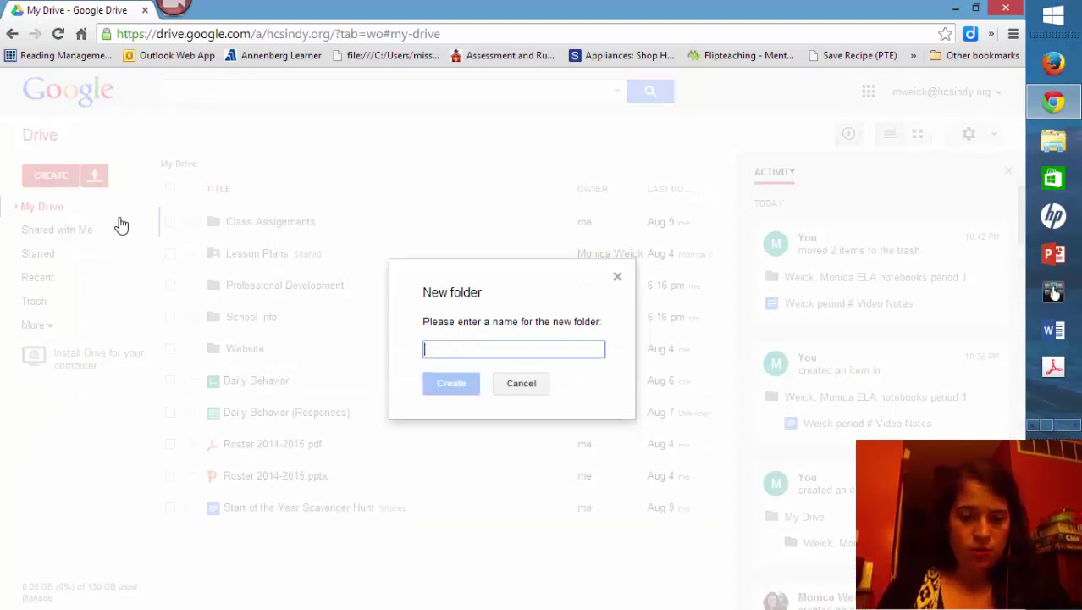
{"action": "type", "text": "Last Nam"}
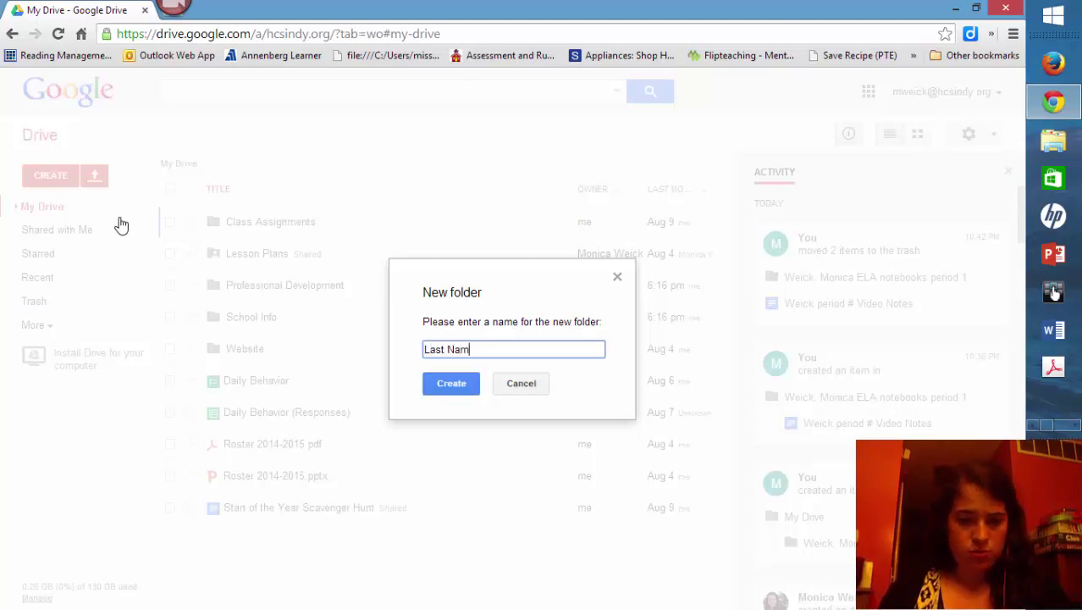
{"action": "type", "text": "e, Fisr"}
{"action": "key", "text": "BackSpace"}
{"action": "key", "text": "BackSpace"}
{"action": "key", "text": "BackSpace"}
{"action": "type", "text": "irst Name"}
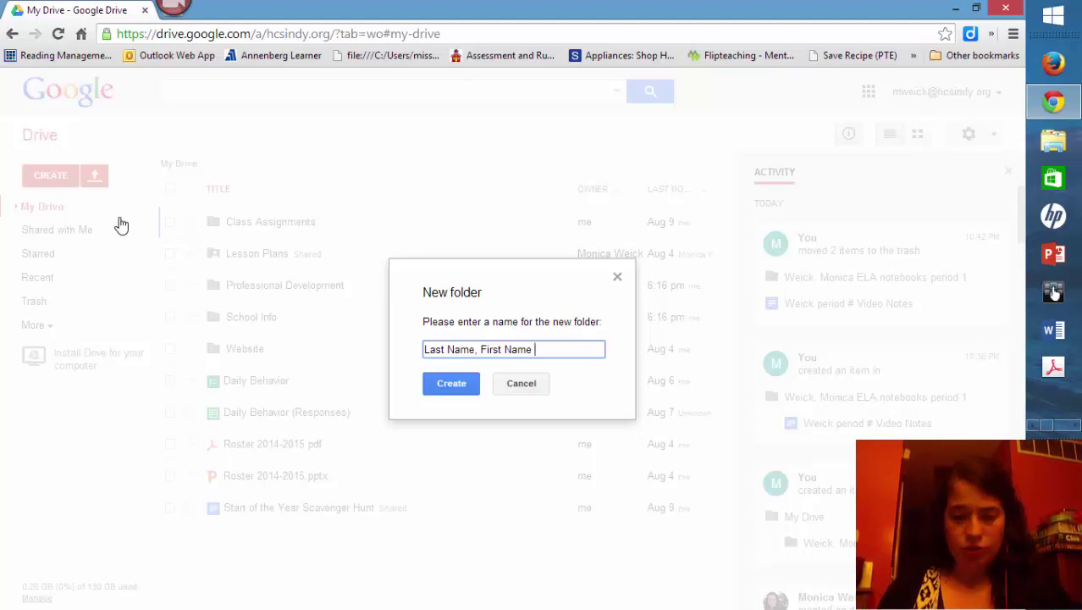
{"action": "type", "text": "1"}
{"action": "type", "text": "4"}
{"action": "key", "text": "BackSpace"}
{"action": "type", "text": "8"}
{"action": "key", "text": "BackSpace"}
{"action": "type", "text": "period#"}
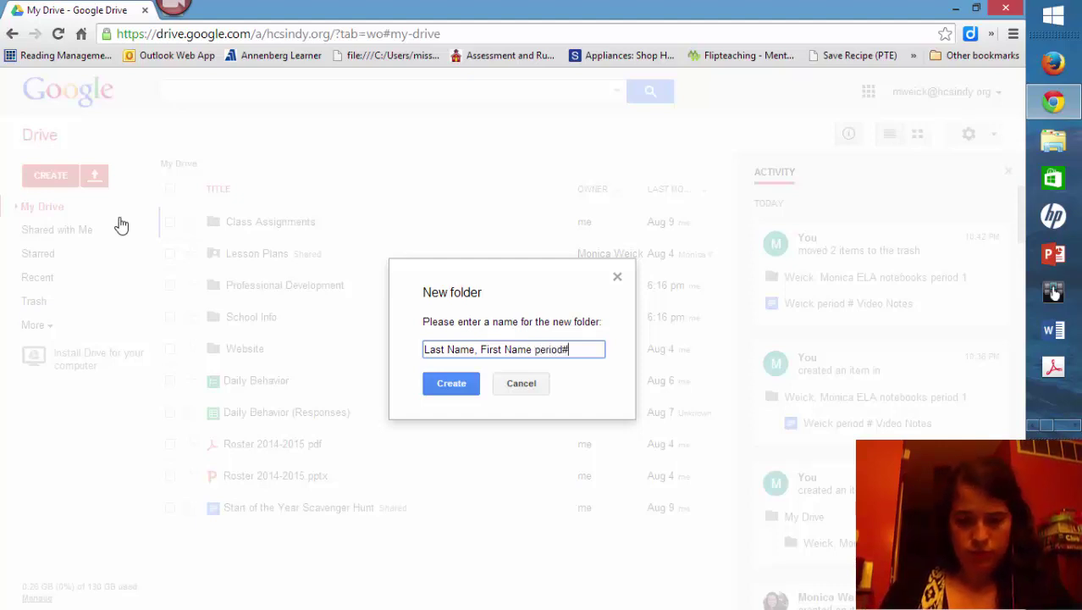
{"action": "type", "text": ","}
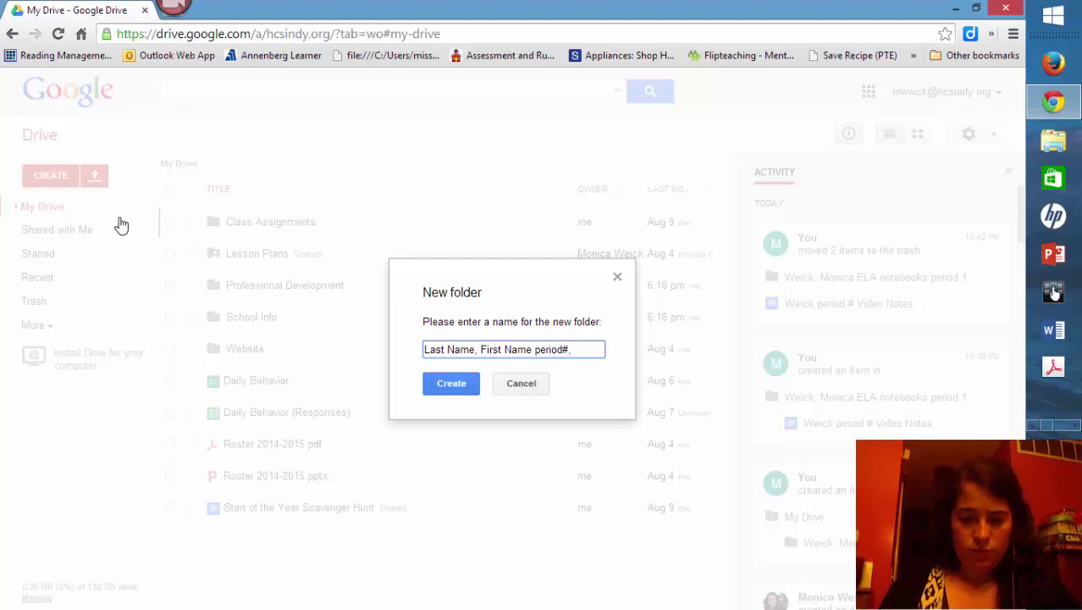
{"action": "key", "text": "BackSpace"}
{"action": "key", "text": "BackSpace"}
{"action": "type", "text": "ELA"}
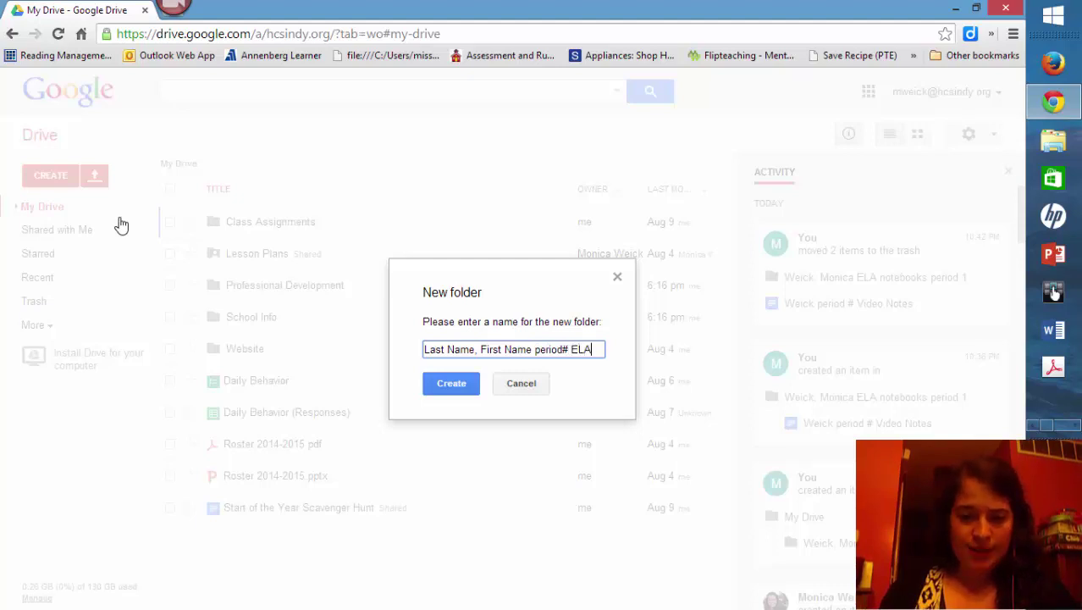
{"action": "left_click", "coordinate": [439, 391]}
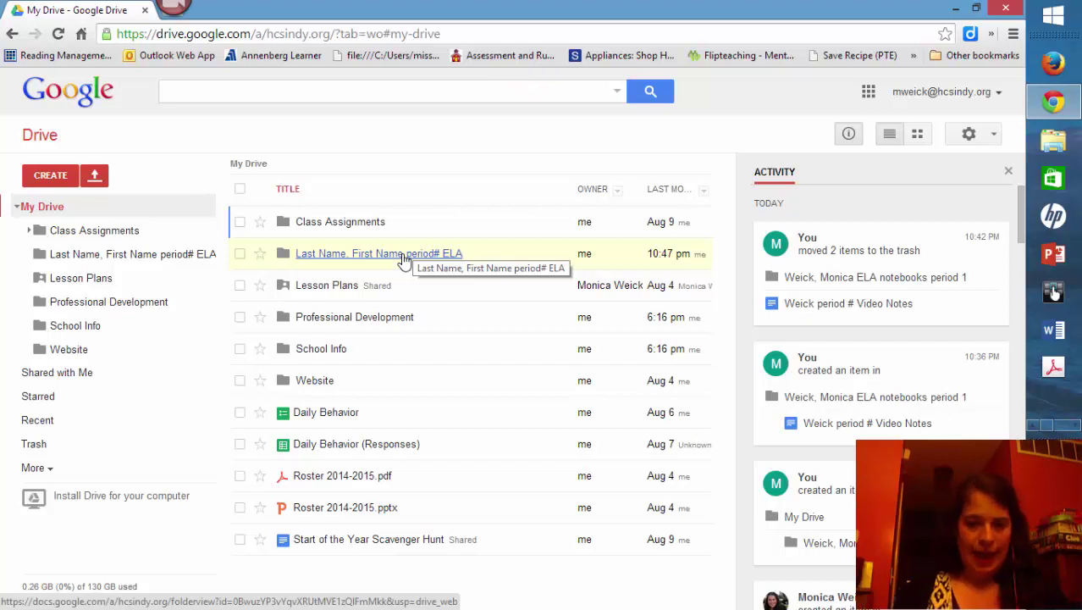
Step: Open the 'Last Name, First Name period# ELA' folder and create a blank Google Doc in it
{"action": "left_click", "coordinate": [404, 258]}
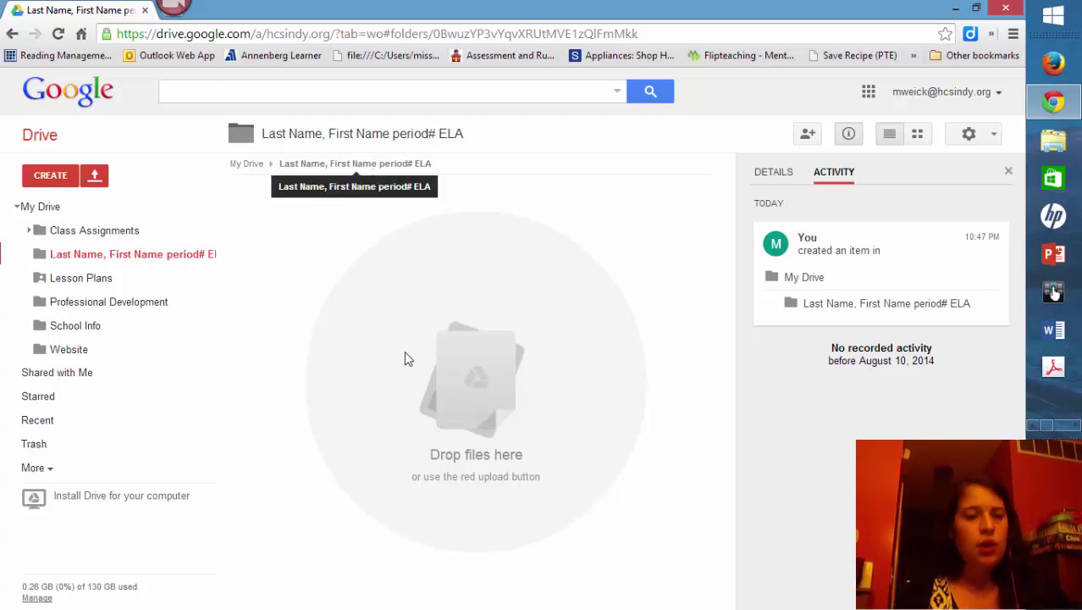
{"action": "left_click", "coordinate": [50, 178]}
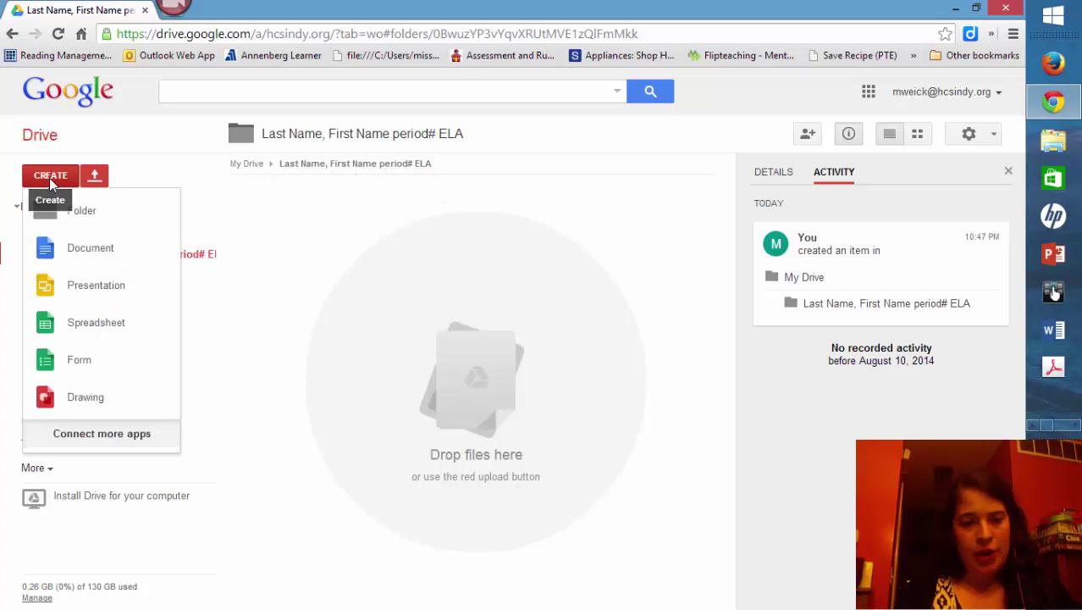
{"action": "left_click", "coordinate": [105, 250]}
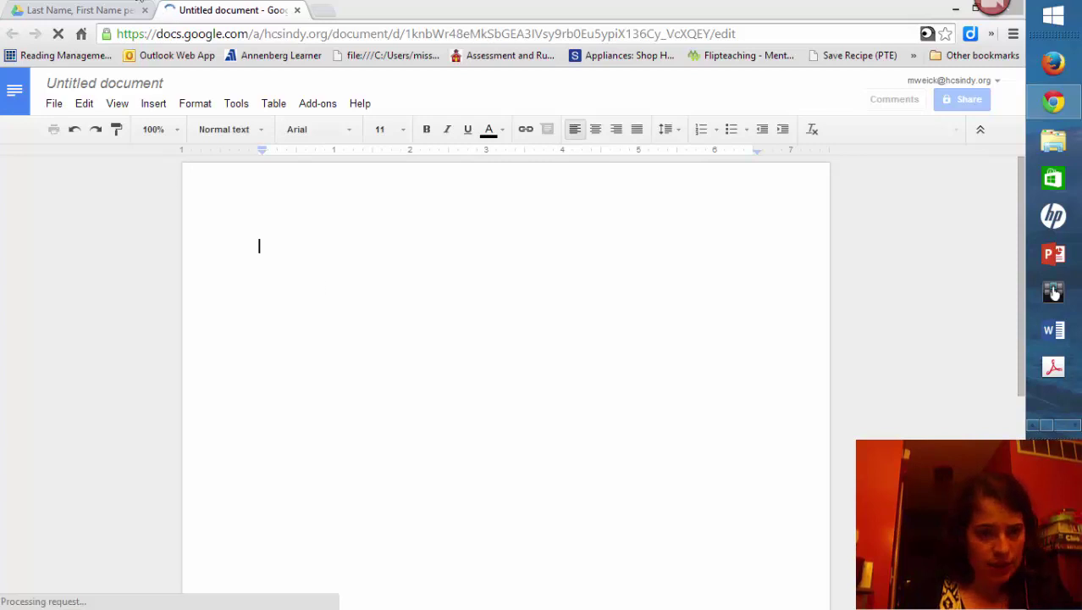
Step: Rename the untitled document to 'Last Name, period #, ELA, Video Notes Notebook'
{"action": "left_click", "coordinate": [99, 81]}
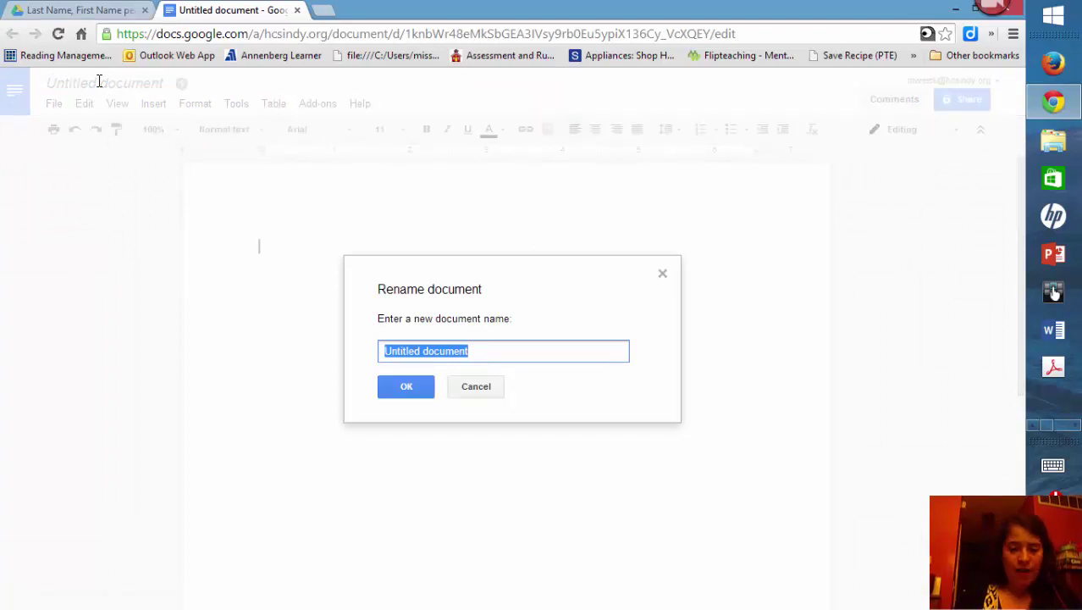
{"action": "type", "text": "Las"}
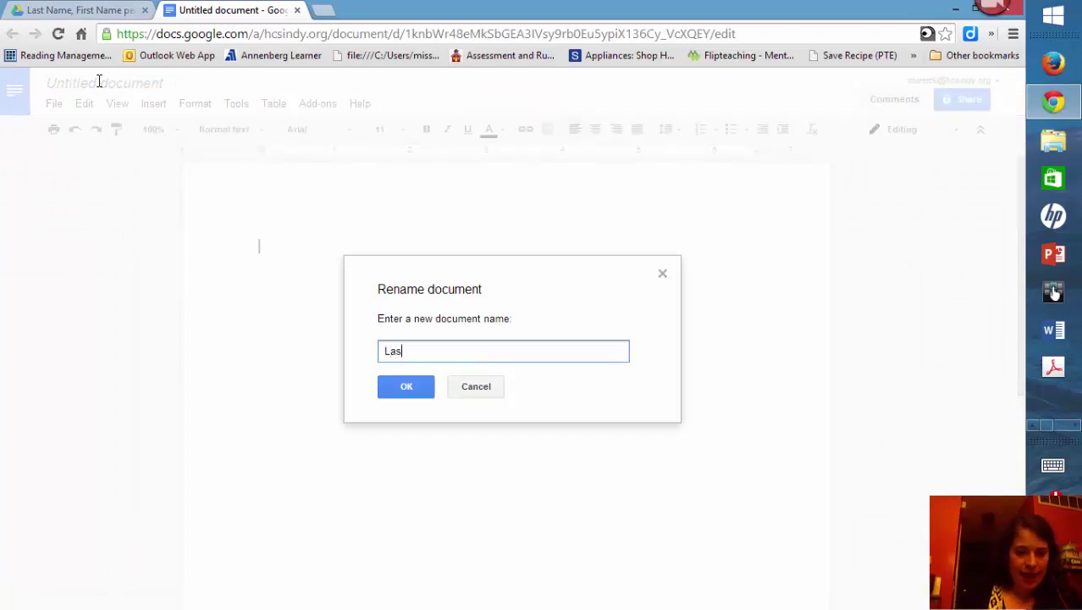
{"action": "type", "text": "t Name "}
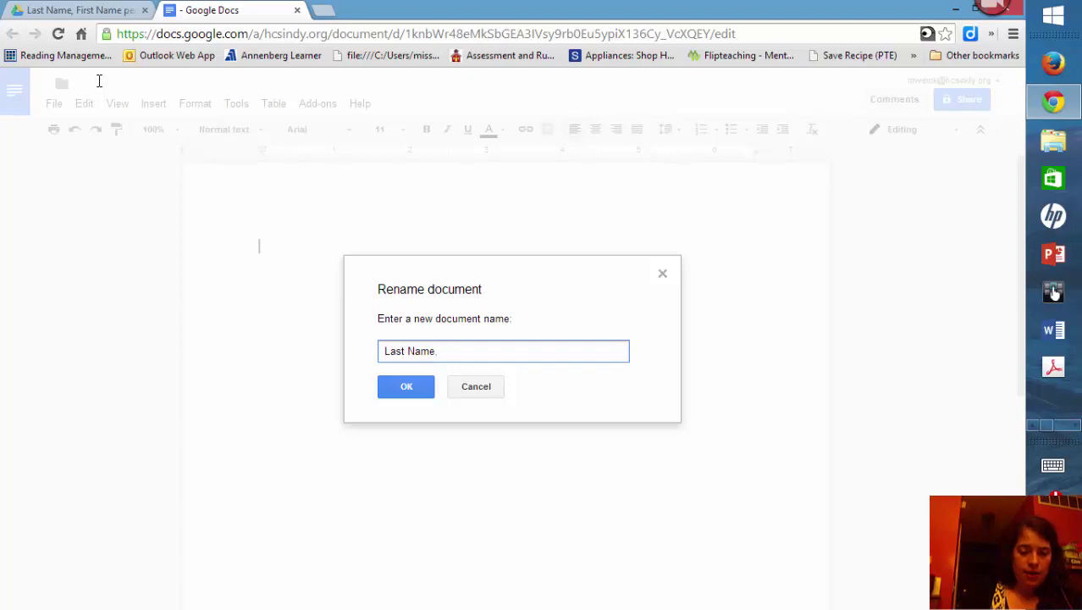
{"action": "type", "text": " EL"}
{"action": "key", "text": "BackSpace"}
{"action": "key", "text": "BackSpace"}
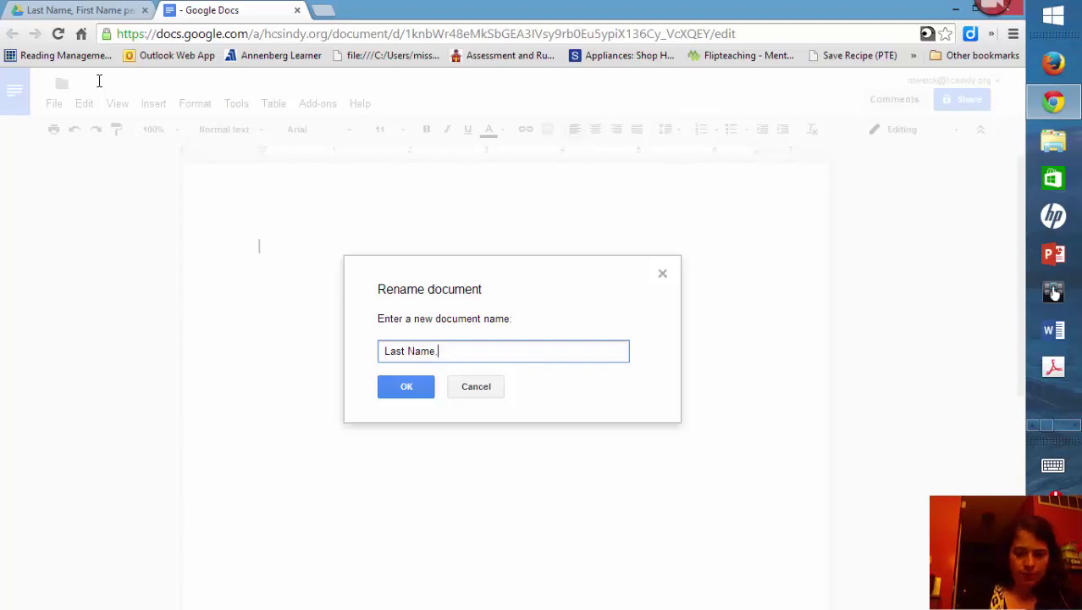
{"action": "type", "text": "period #, ELA"}
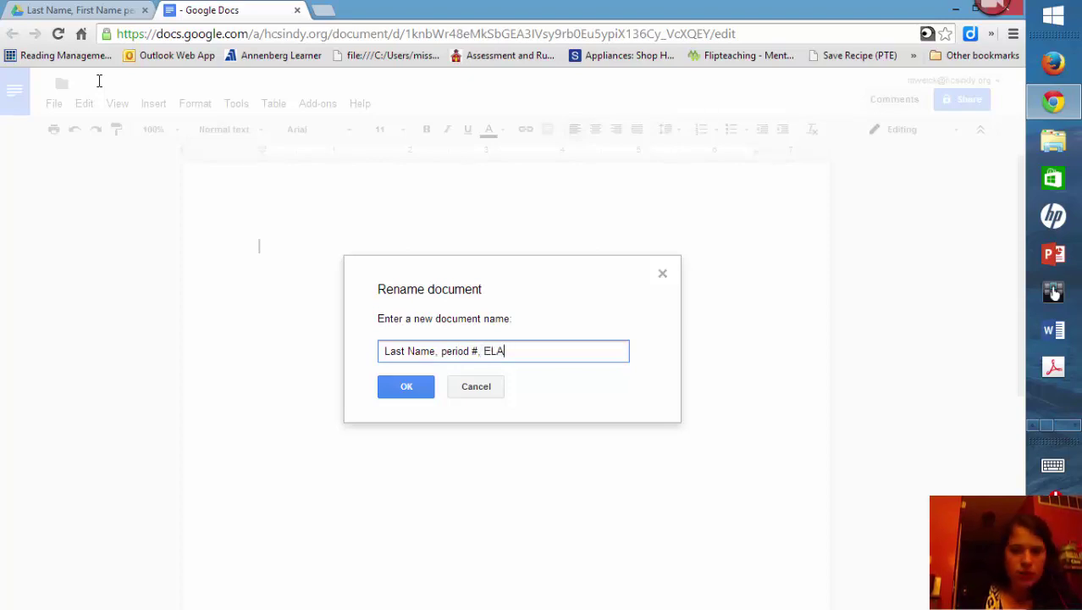
{"action": "type", "text": ", "}
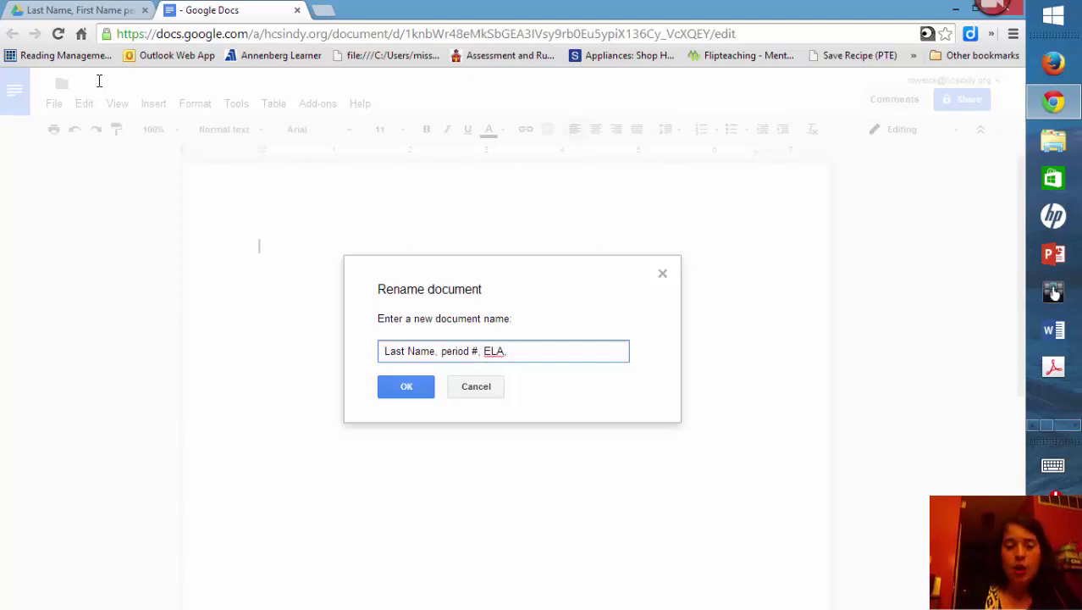
{"action": "type", "text": "Video Notes"}
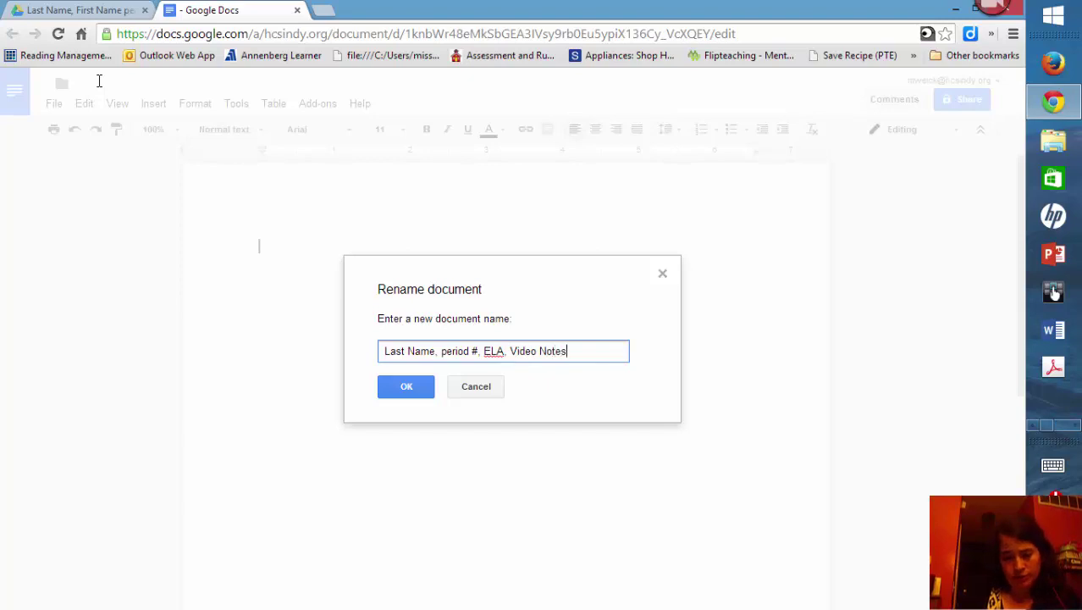
{"action": "key", "text": "BackSpace"}
{"action": "key", "text": "BackSpace"}
{"action": "key", "text": "BackSpace"}
{"action": "key", "text": "BackSpace"}
{"action": "key", "text": "BackSpace"}
{"action": "key", "text": "BackSpace"}
{"action": "key", "text": "BackSpace"}
{"action": "key", "text": "BackSpace"}
{"action": "key", "text": "BackSpace"}
{"action": "key", "text": "BackSpace"}
{"action": "key", "text": "BackSpace"}
{"action": "type", "text": "Writ"}
{"action": "type", "text": "e"}
{"action": "key", "text": "BackSpace"}
{"action": "key", "text": "BackSpace"}
{"action": "key", "text": "BackSpace"}
{"action": "key", "text": "BackSpace"}
{"action": "key", "text": "BackSpace"}
{"action": "type", "text": "Writing"}
{"action": "key", "text": "BackSpace"}
{"action": "key", "text": "BackSpace"}
{"action": "key", "text": "BackSpace"}
{"action": "key", "text": "BackSpace"}
{"action": "key", "text": "BackSpace"}
{"action": "key", "text": "BackSpace"}
{"action": "key", "text": "BackSpace"}
{"action": "key", "text": "BackSpace"}
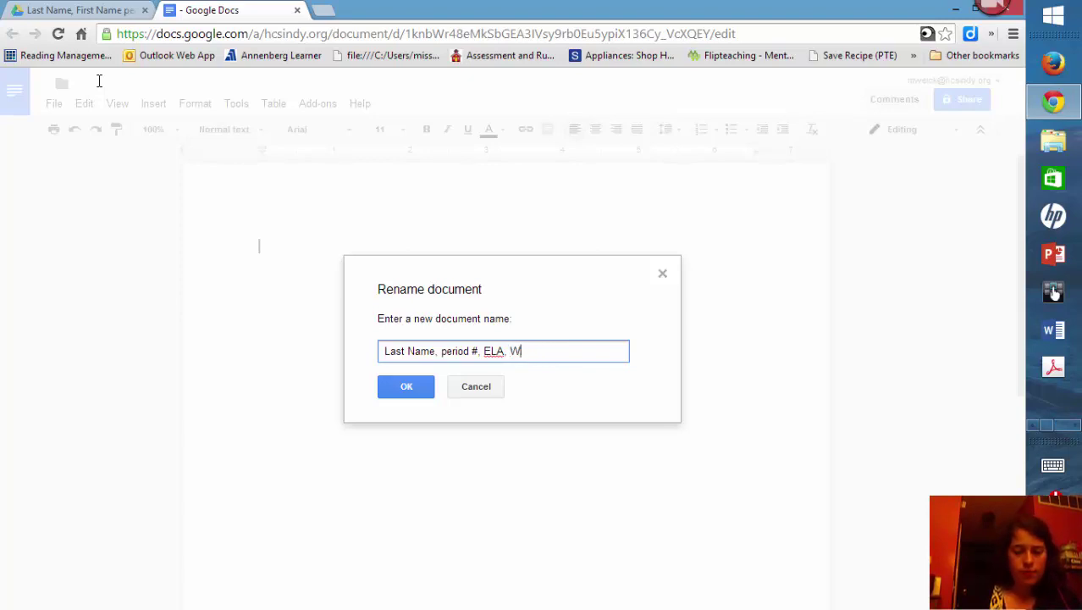
{"action": "type", "text": "Reading"}
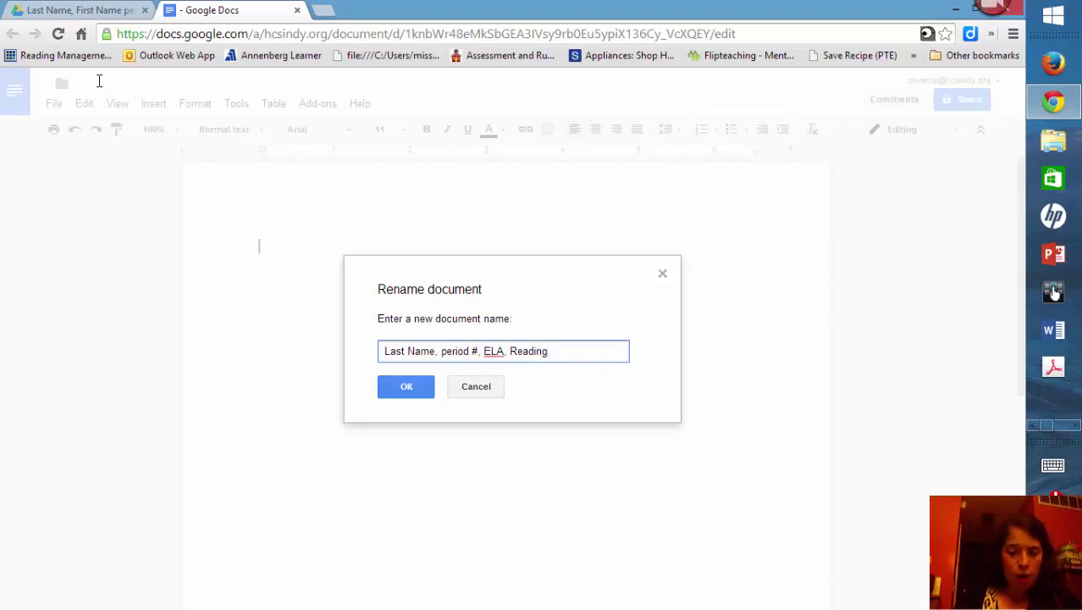
{"action": "key", "text": "BackSpace"}
{"action": "key", "text": "BackSpace"}
{"action": "key", "text": "BackSpace"}
{"action": "key", "text": "BackSpace"}
{"action": "key", "text": "BackSpace"}
{"action": "key", "text": "BackSpace"}
{"action": "key", "text": "BackSpace"}
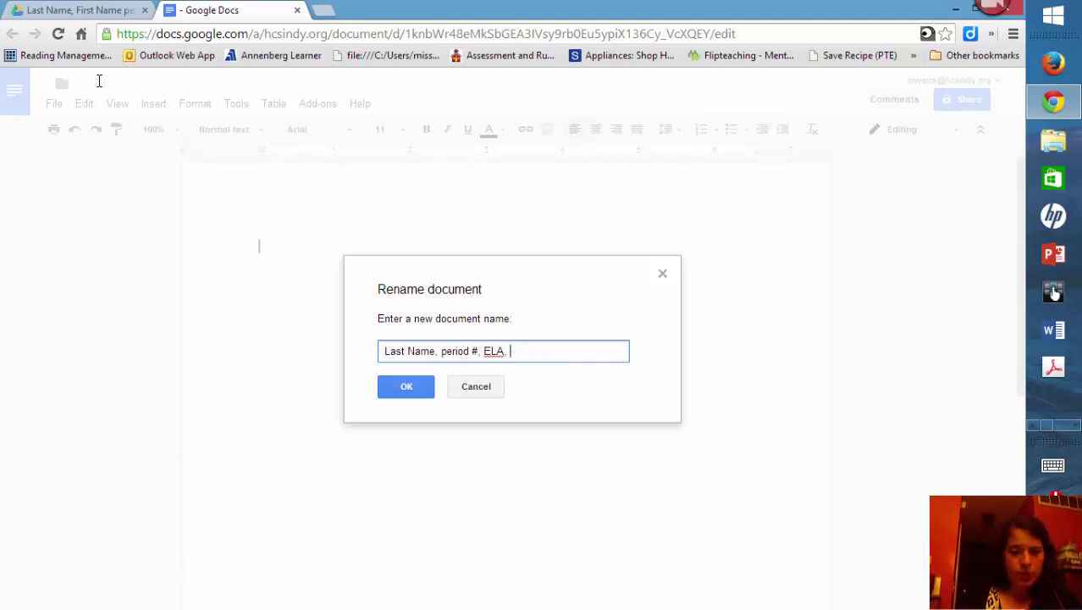
{"action": "type", "text": "Video Notes Notebook"}
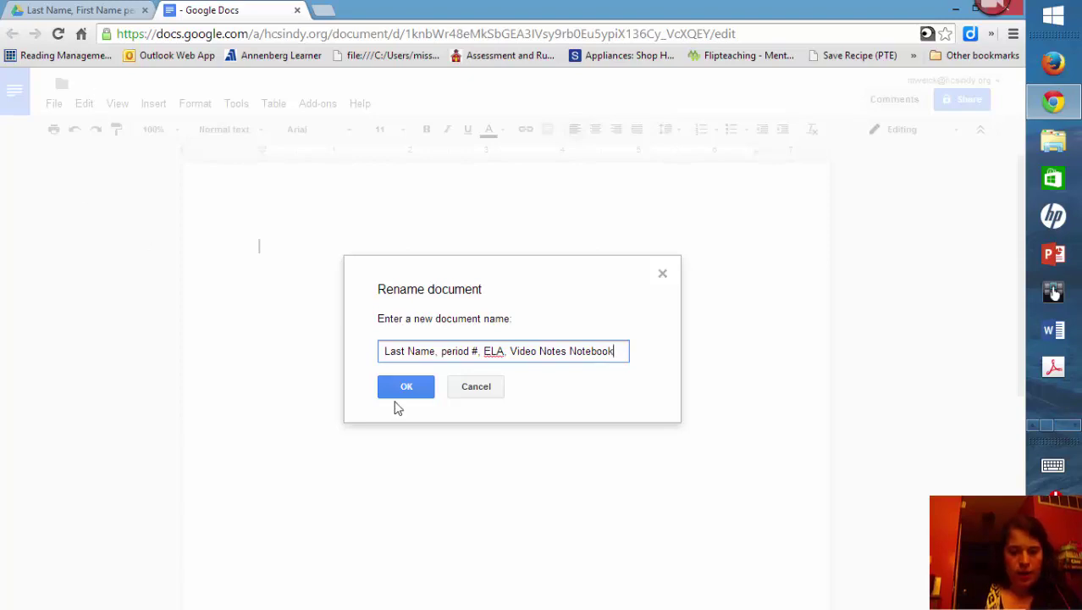
{"action": "left_click", "coordinate": [415, 391]}
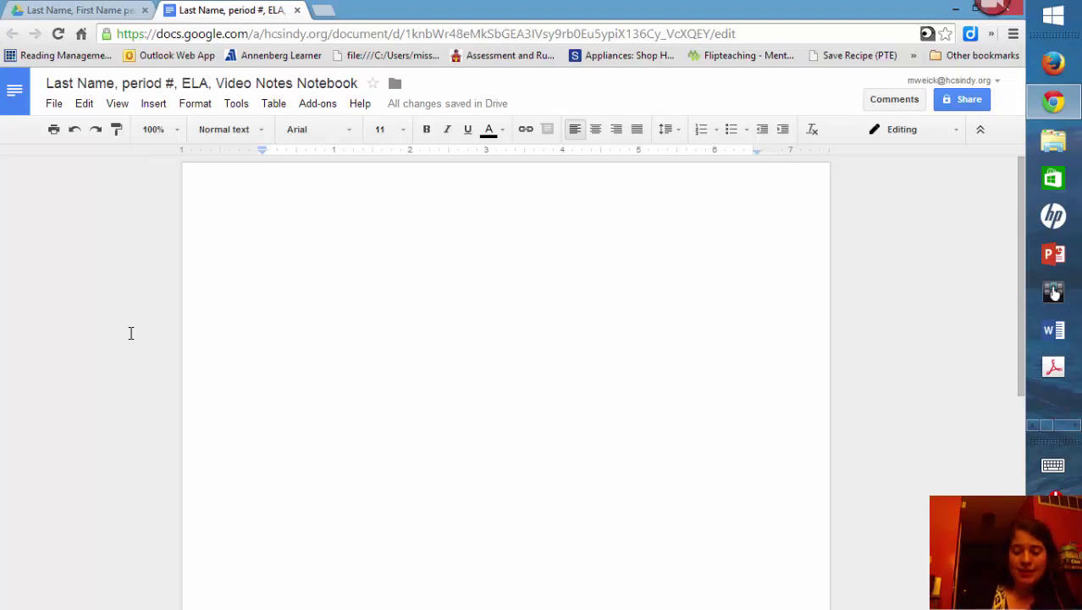
Step: Enter the date '8-9-2014 (Date)' and a centred 'Video Notes Notebook (TITLE)' heading
{"action": "type", "text": "8-9"}
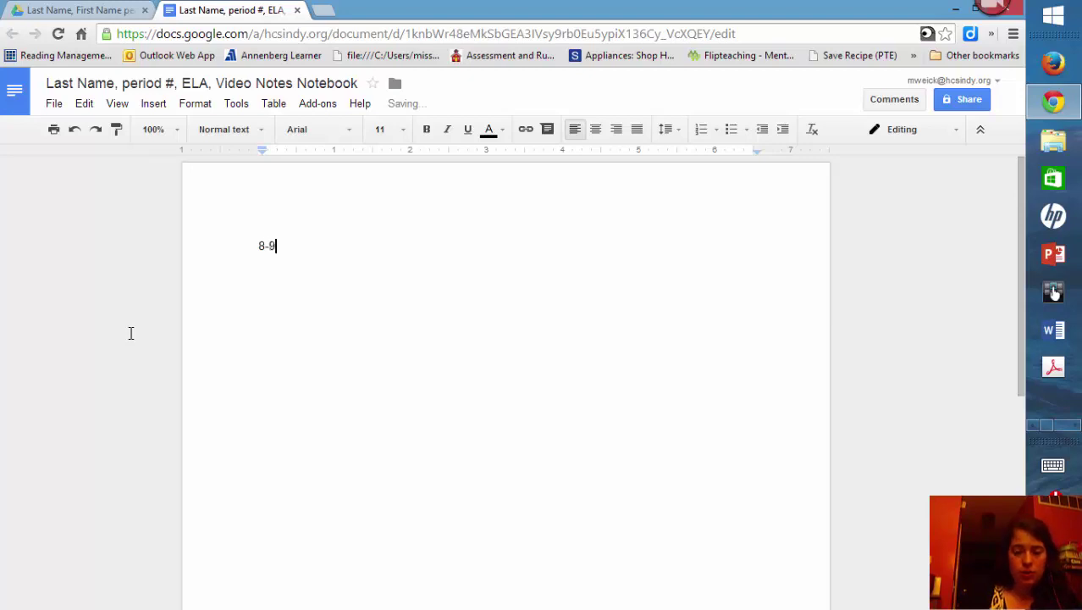
{"action": "type", "text": "-2014"}
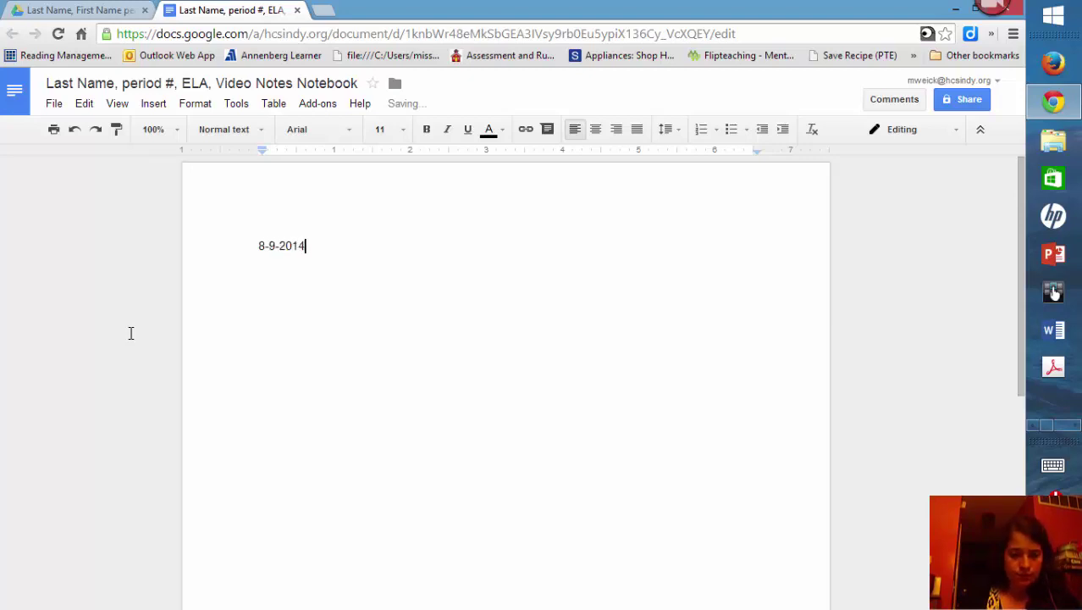
{"action": "key", "text": "Return"}
{"action": "key", "text": "Return"}
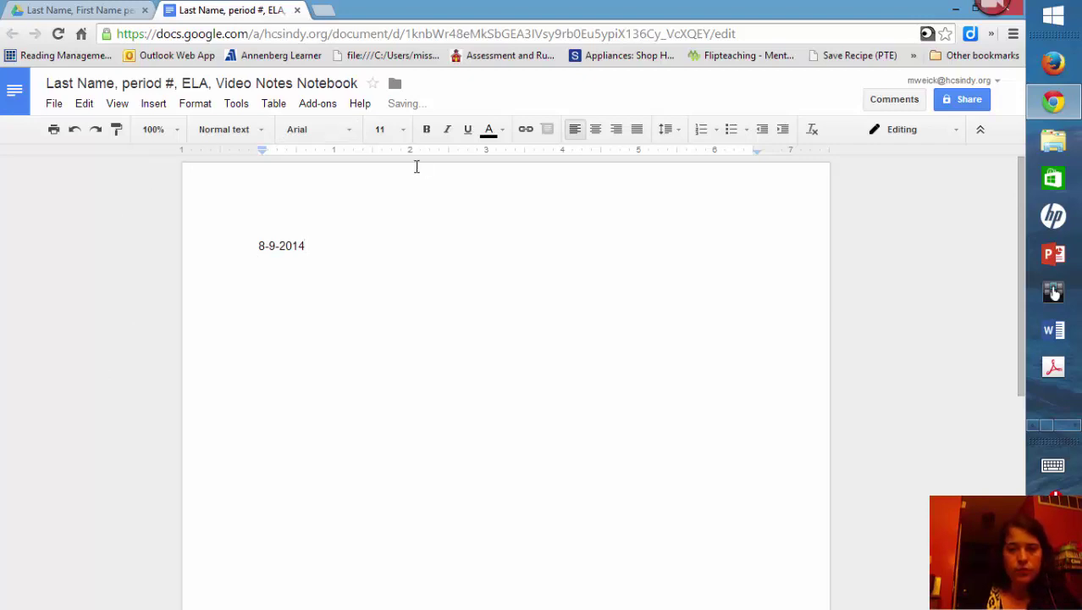
{"action": "left_click", "coordinate": [592, 132]}
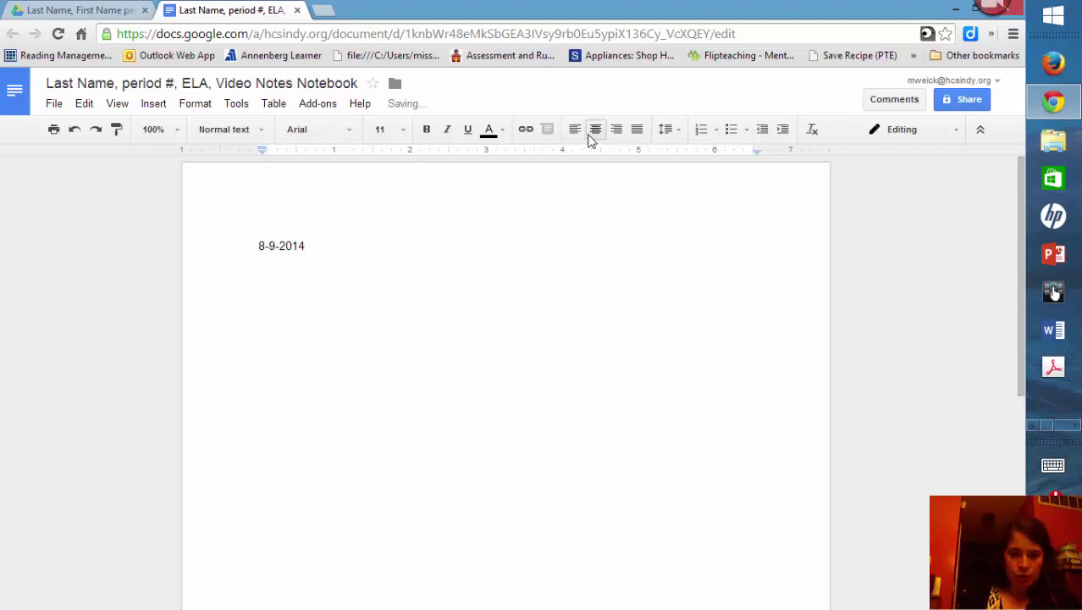
{"action": "type", "text": "Video N"}
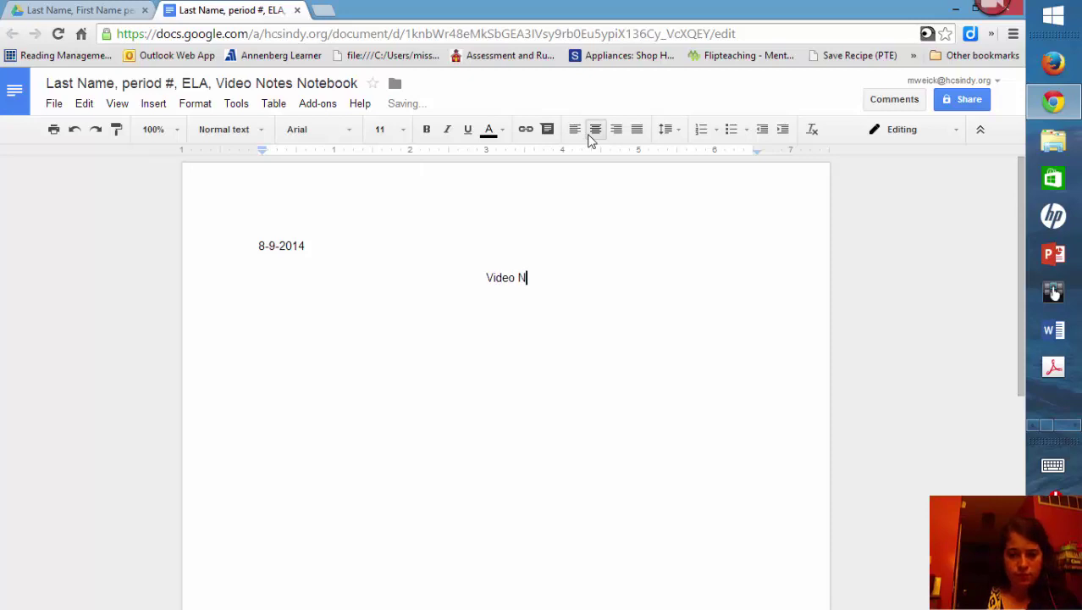
{"action": "type", "text": "otes Note"}
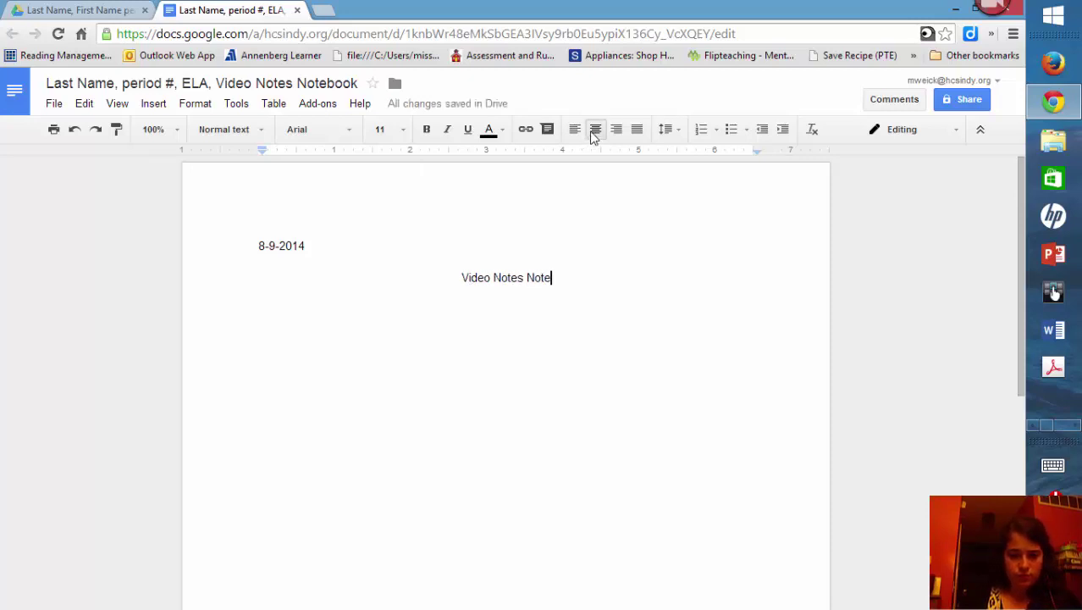
{"action": "type", "text": "book (TIT"}
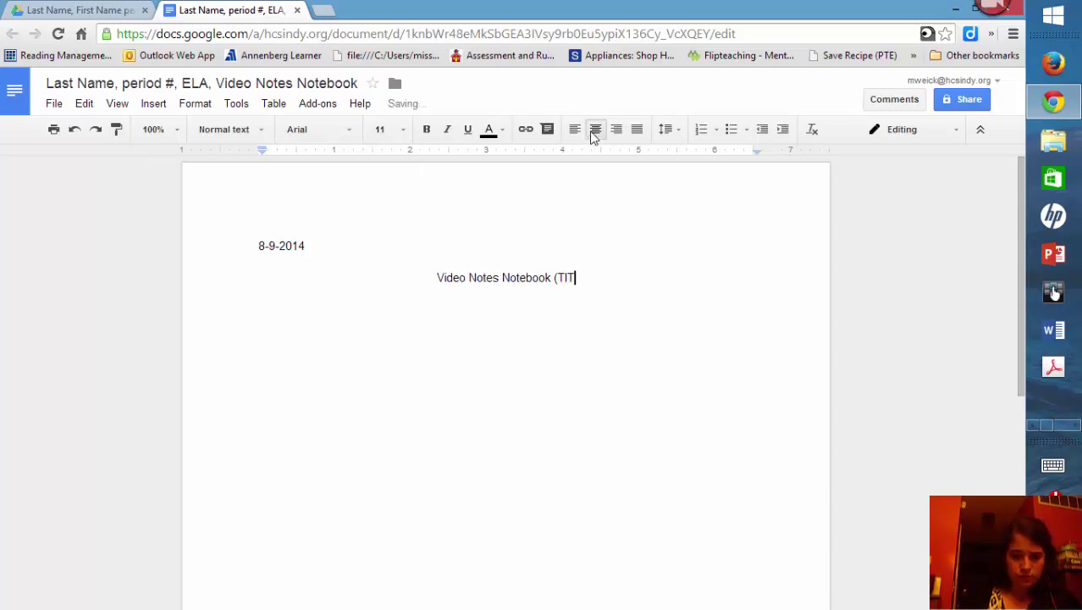
{"action": "type", "text": "LE)"}
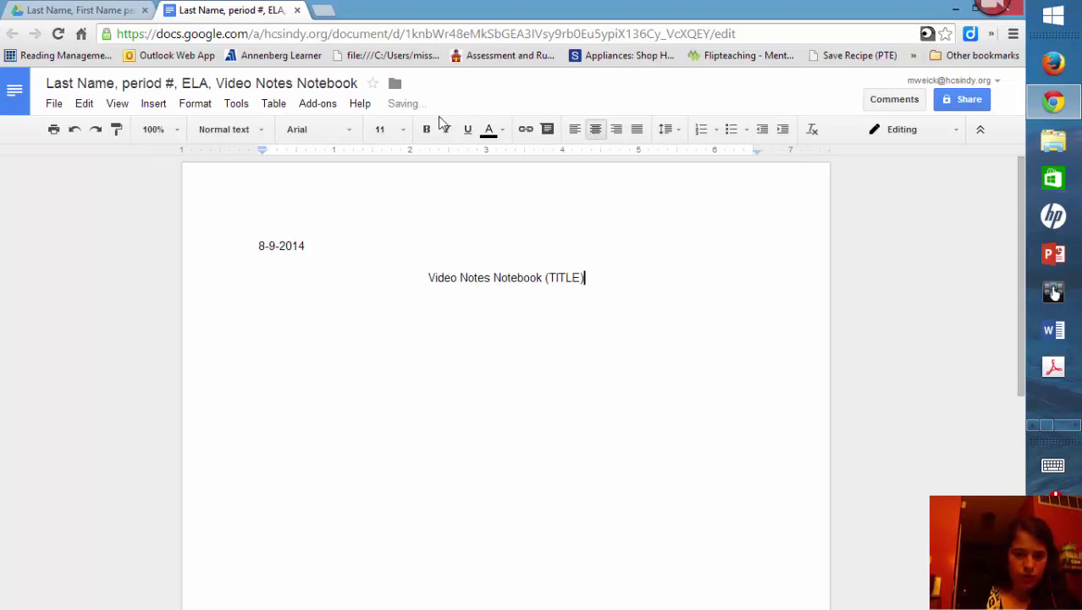
{"action": "left_click", "coordinate": [337, 254]}
{"action": "type", "text": "(Date)"}
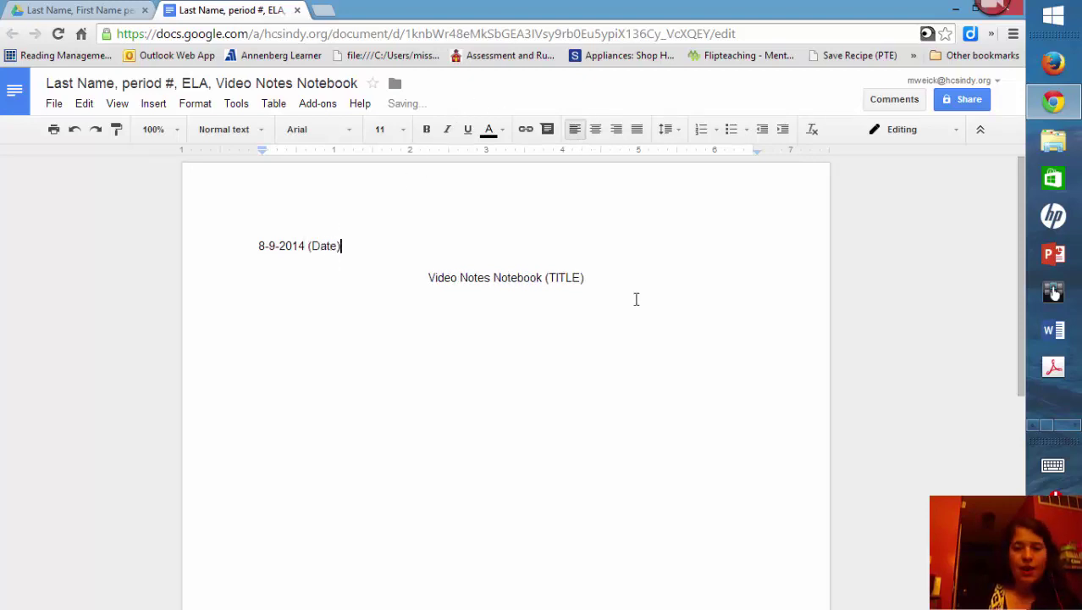
{"action": "left_click", "coordinate": [614, 275]}
{"action": "key", "text": "Return"}
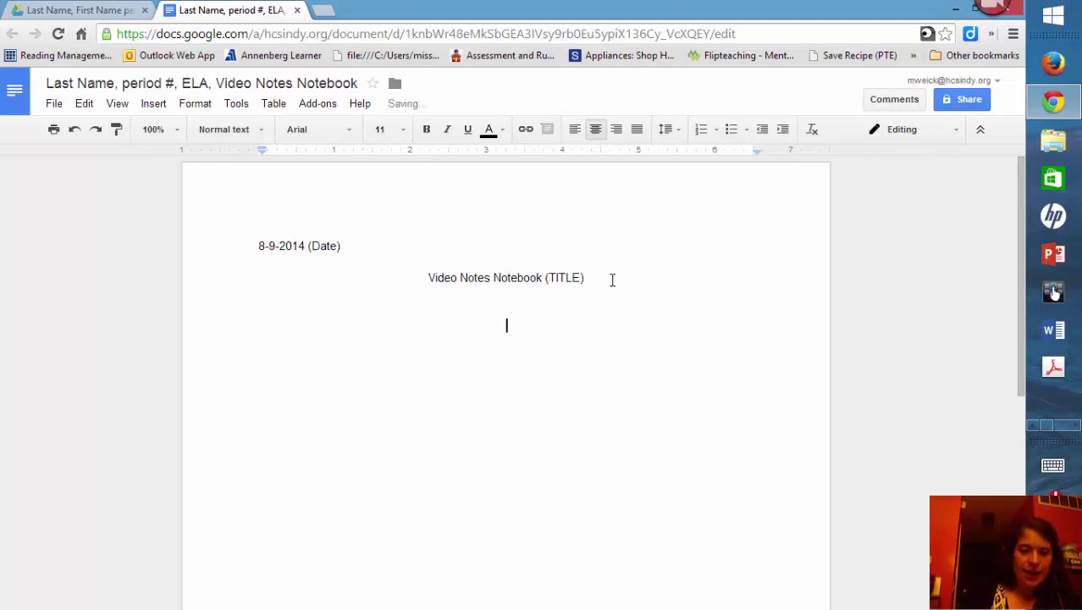
Step: Add a left-aligned 'Write all of our notes...' line followed by random practice text
{"action": "left_click", "coordinate": [574, 133]}
{"action": "type", "text": "Write all of our notes..."}
{"action": "key", "text": "Return"}
{"action": "key", "text": "Return"}
{"action": "key", "text": "Return"}
{"action": "key", "text": "Return"}
{"action": "key", "text": "Return"}
{"action": "key", "text": "Return"}
{"action": "type", "text": ";aljfa;lkfja;lkd"}
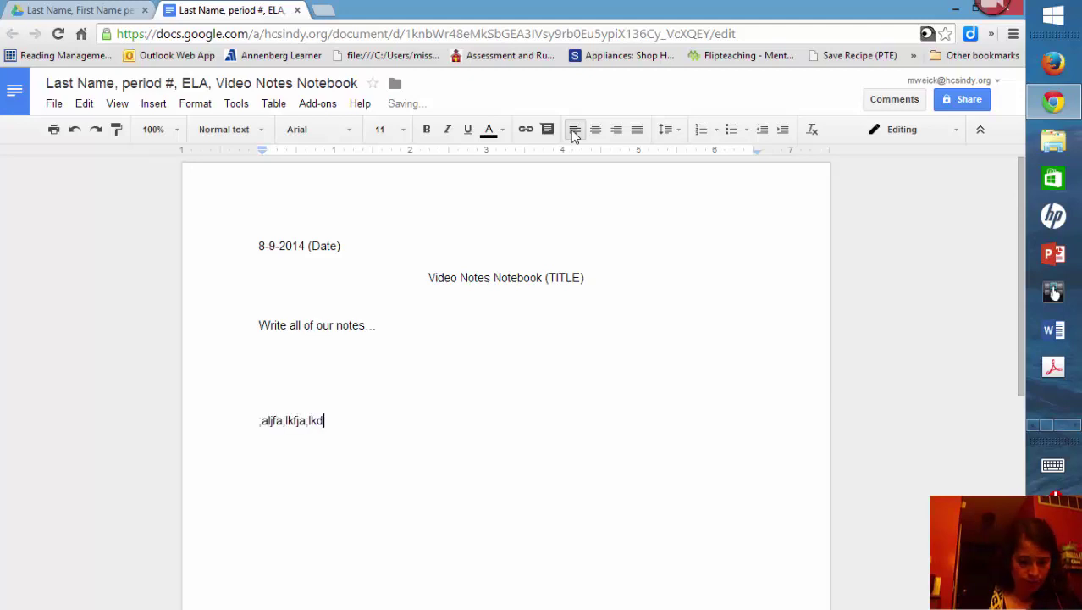
{"action": "type", "text": "fjWOIERHFW'OQENF'QWOIHEF[OCSDA'IFJPWOR"}
{"action": "key", "text": "Return"}
{"action": "type", "text": "k'"}
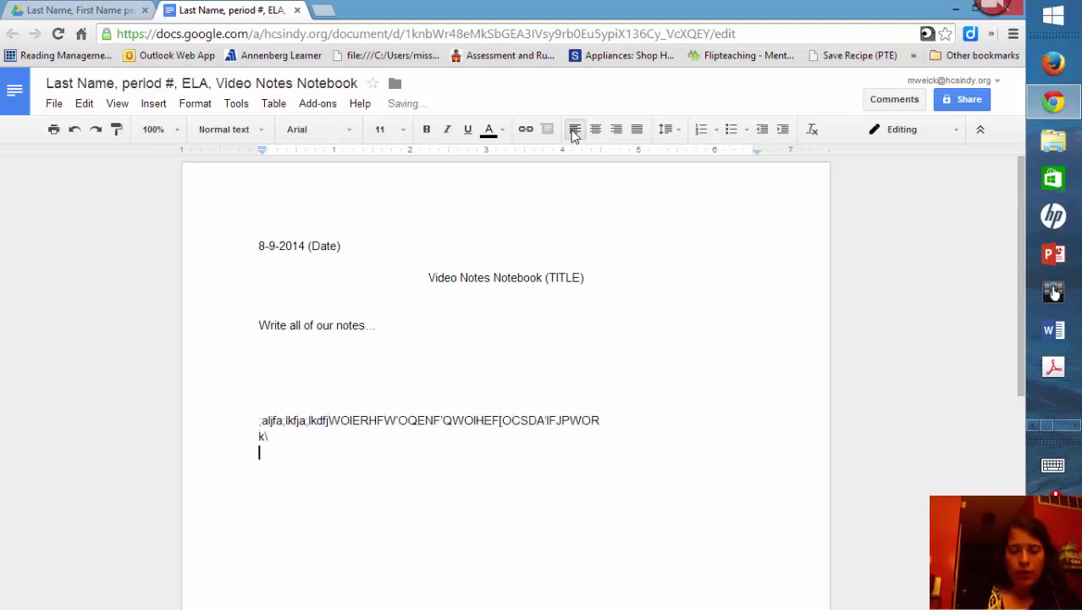
{"action": "key", "text": "Return"}
{"action": "key", "text": "Return"}
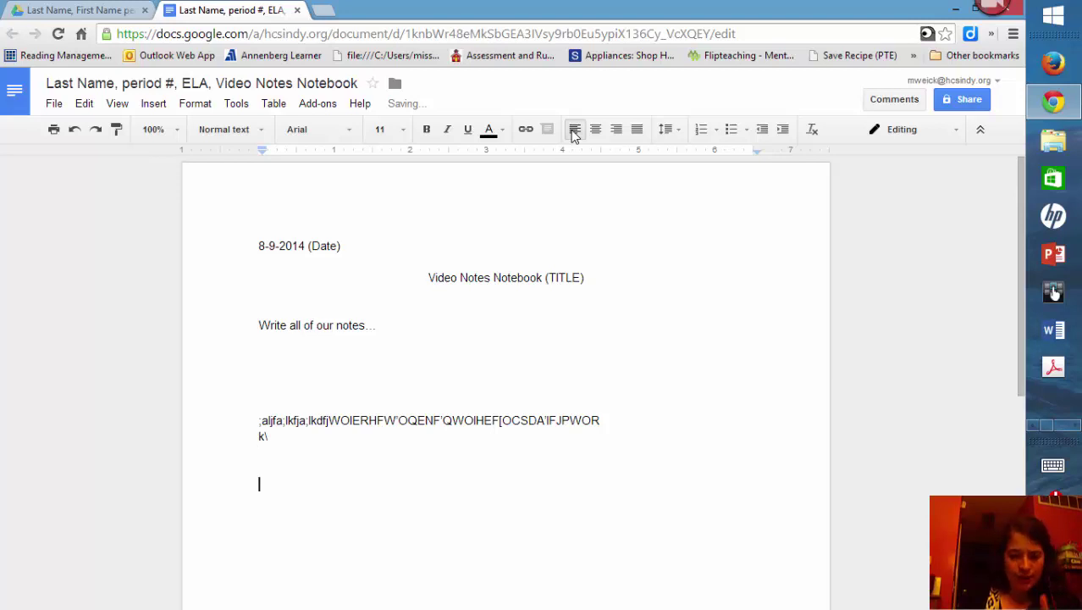
{"action": "key", "text": "Return"}
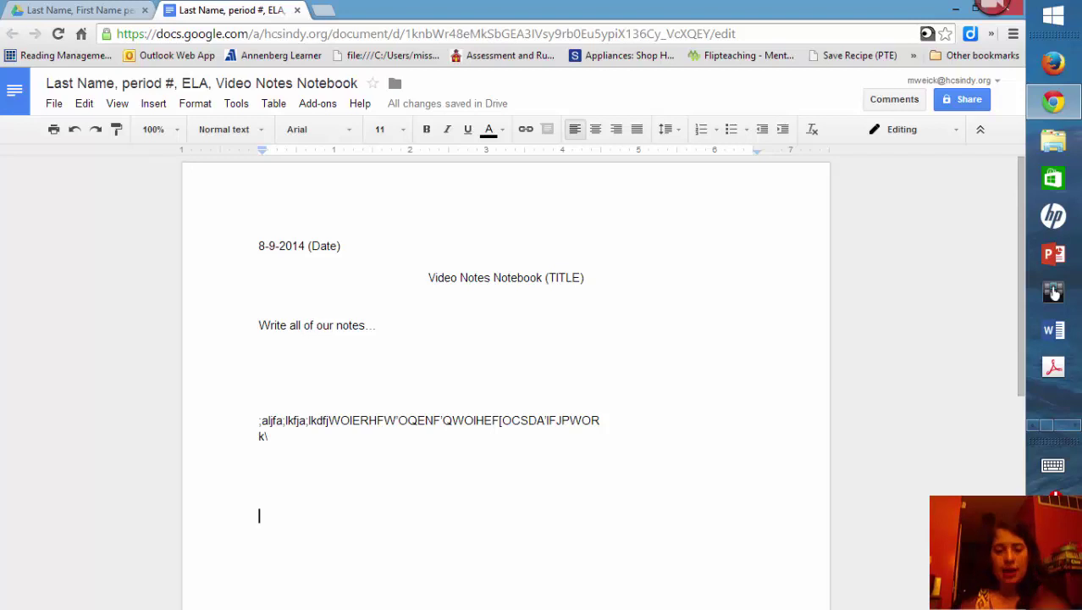
Step: Add the date 8-11-2014 and a centred 'How to watch a video for class' heading
{"action": "key", "text": "Return"}
{"action": "type", "text": "8-11-"}
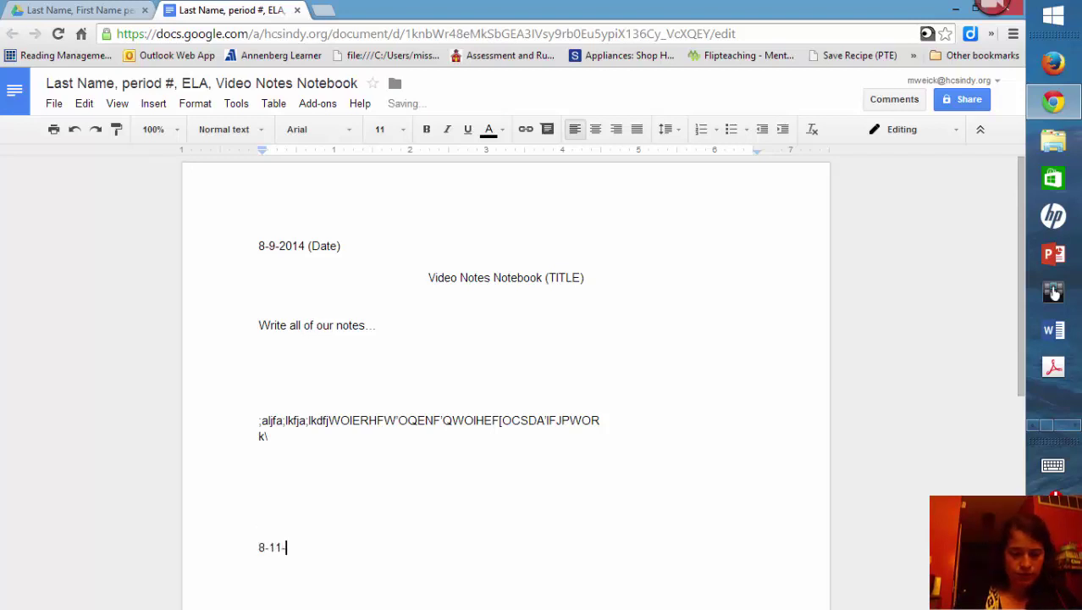
{"action": "type", "text": "2-"}
{"action": "key", "text": "BackSpace"}
{"action": "type", "text": "014"}
{"action": "key", "text": "Return"}
{"action": "key", "text": "Tab"}
{"action": "left_click", "coordinate": [597, 130]}
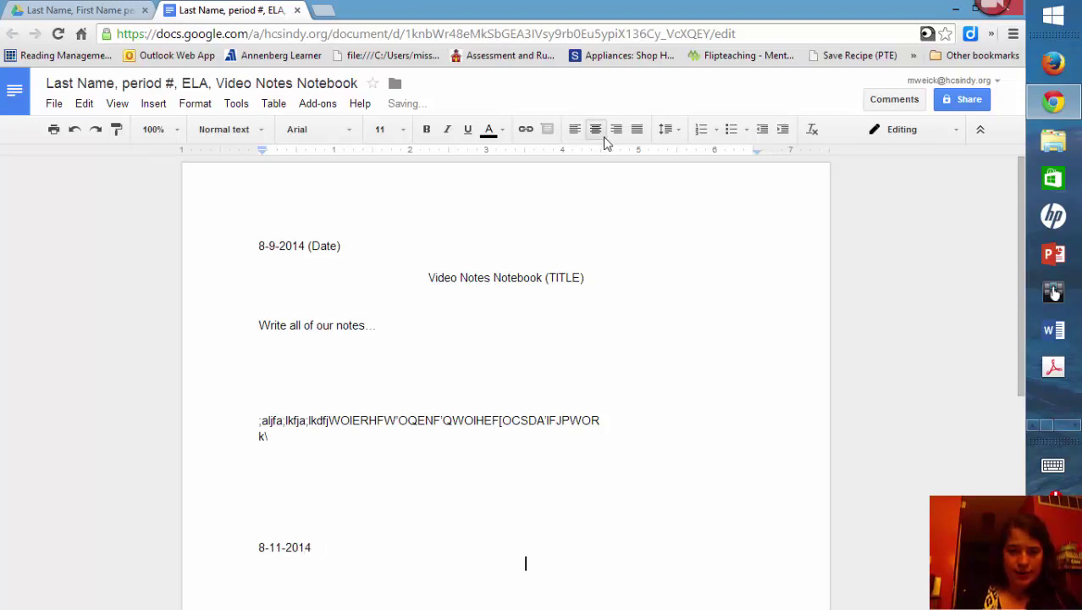
{"action": "type", "text": "How to watch a video for class"}
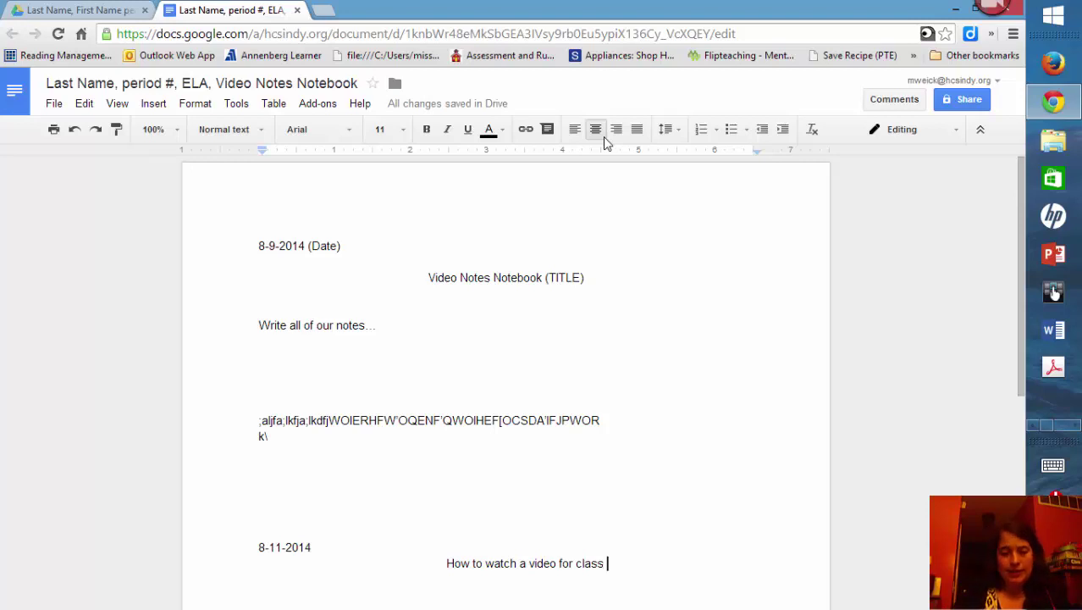
Step: Below the heading, type the left-aligned note 'MOST things teachers want you to remember they will write down.'
{"action": "key", "text": "Return"}
{"action": "key", "text": "Return"}
{"action": "key", "text": "ctrl+shift+l"}
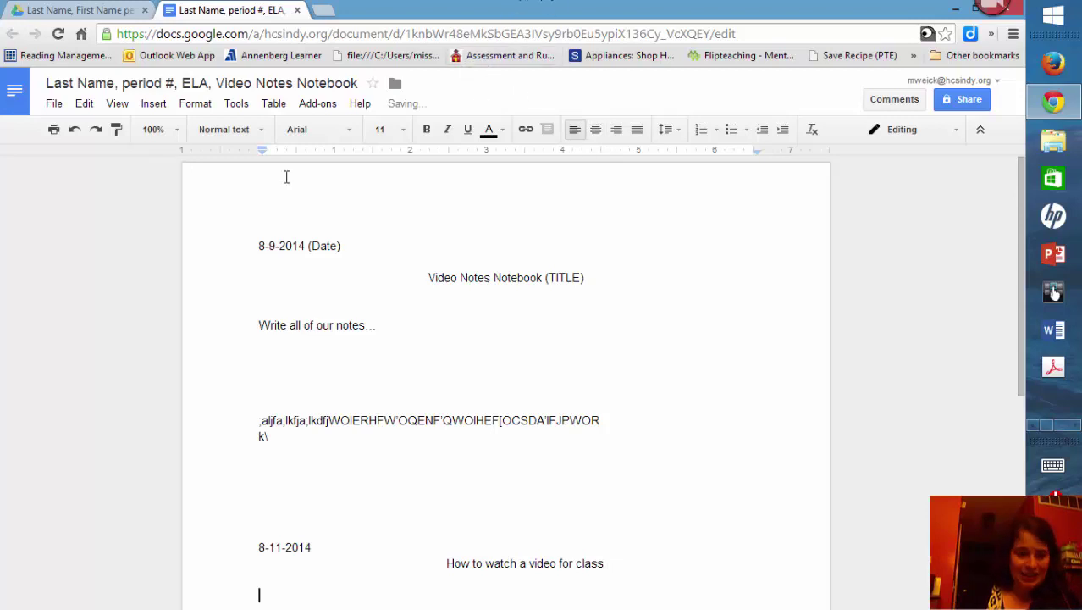
{"action": "scroll", "coordinate": [330, 332], "scroll_direction": "down", "scroll_amount": 1}
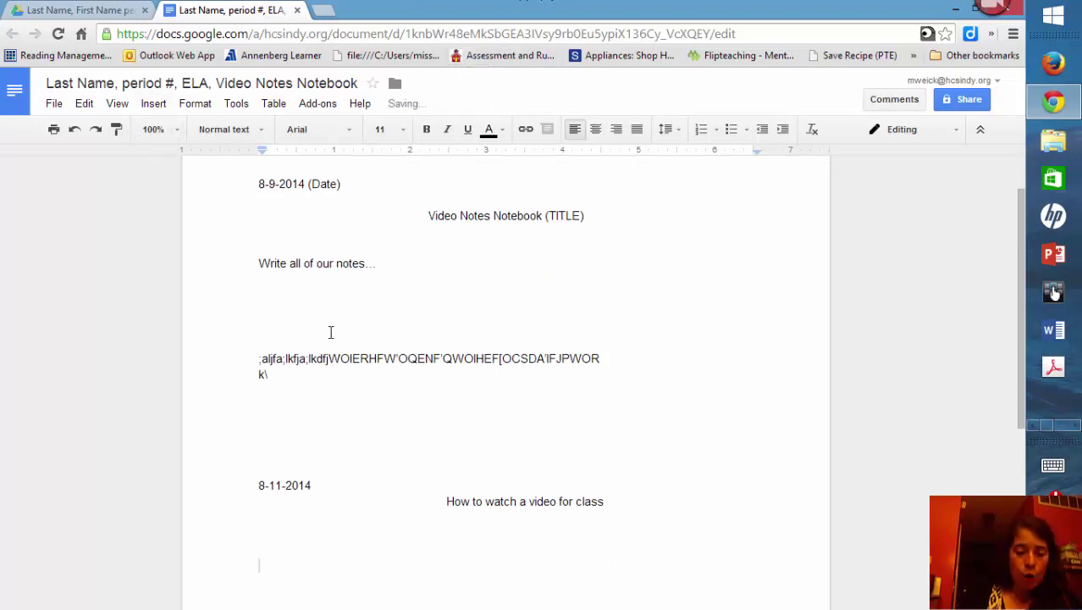
{"action": "type", "text": "MOST "}
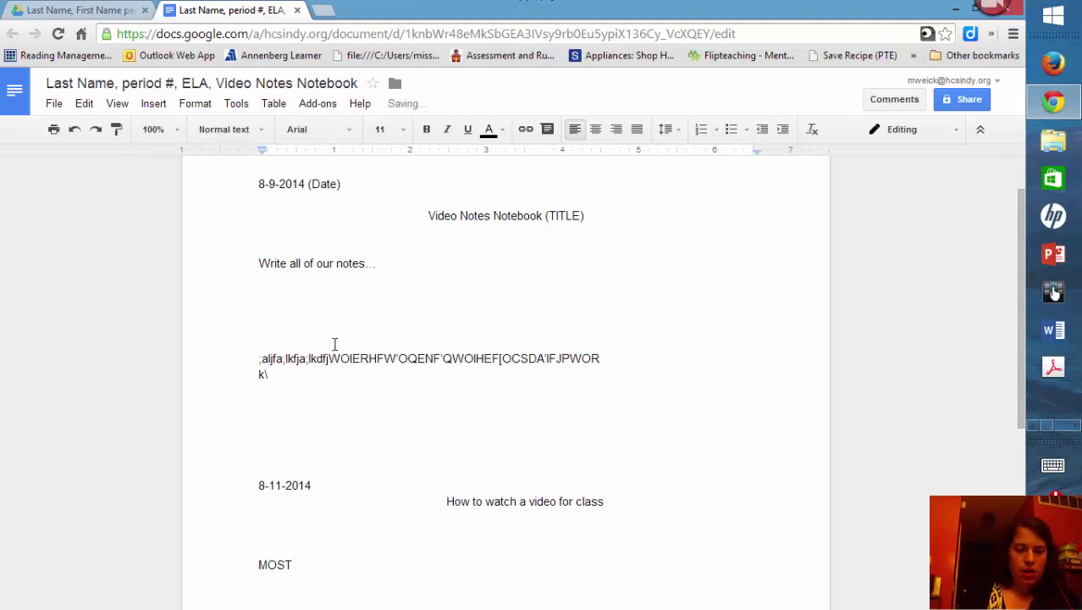
{"action": "type", "text": "of"}
{"action": "key", "text": "BackSpace"}
{"action": "key", "text": "BackSpace"}
{"action": "key", "text": "BackSpace"}
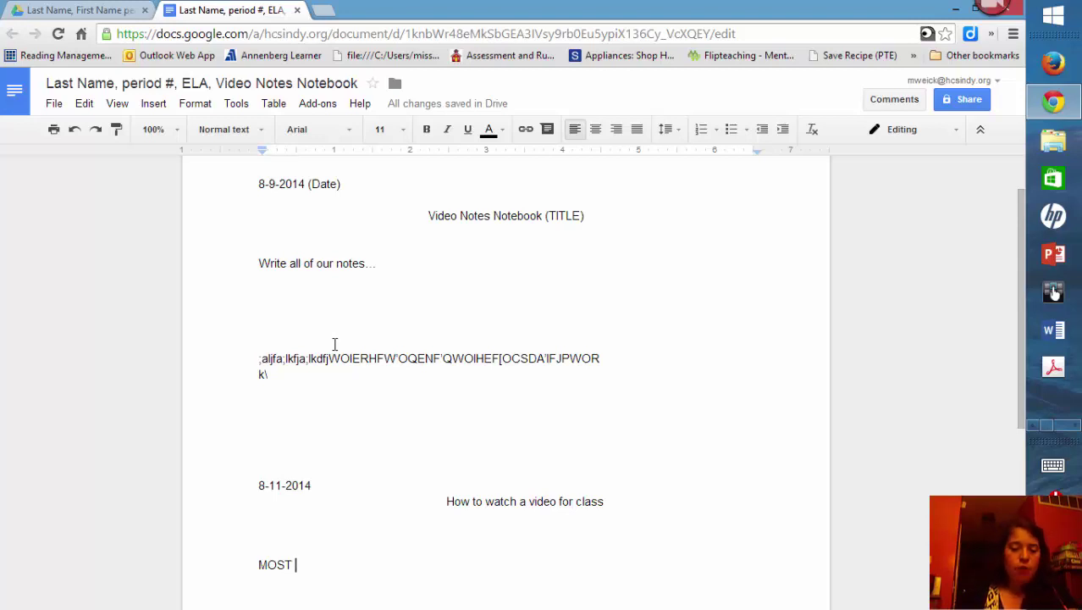
{"action": "type", "text": "things teache"}
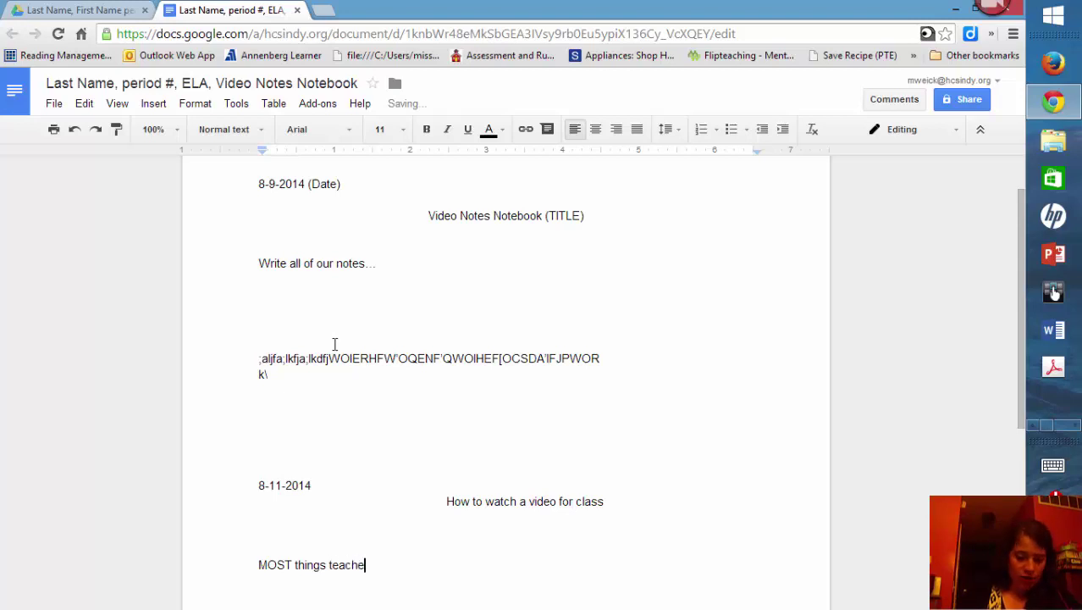
{"action": "type", "text": "rs want you t"}
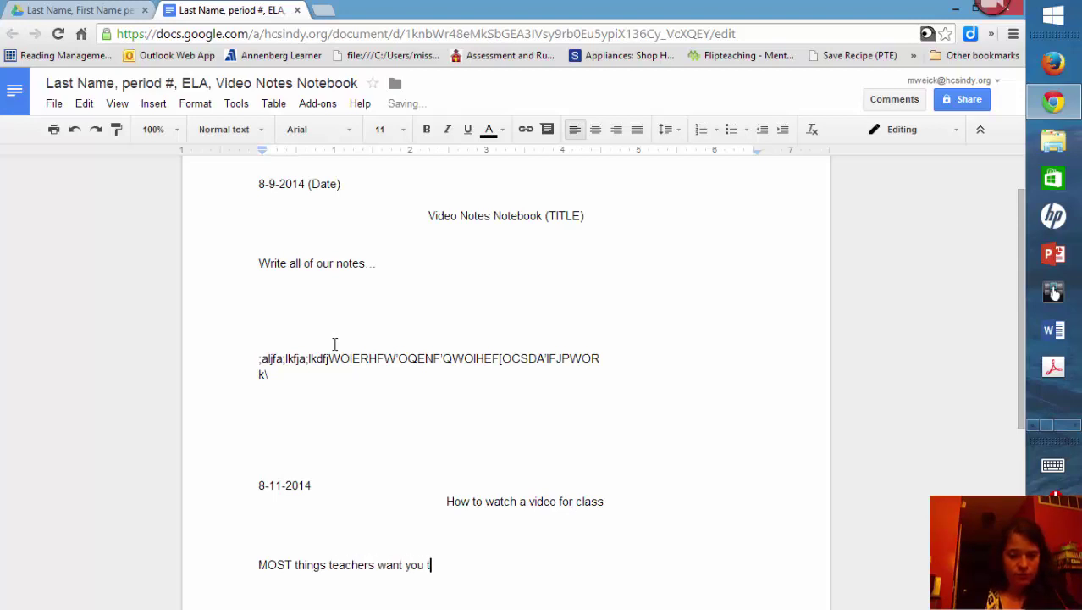
{"action": "type", "text": "o remember "}
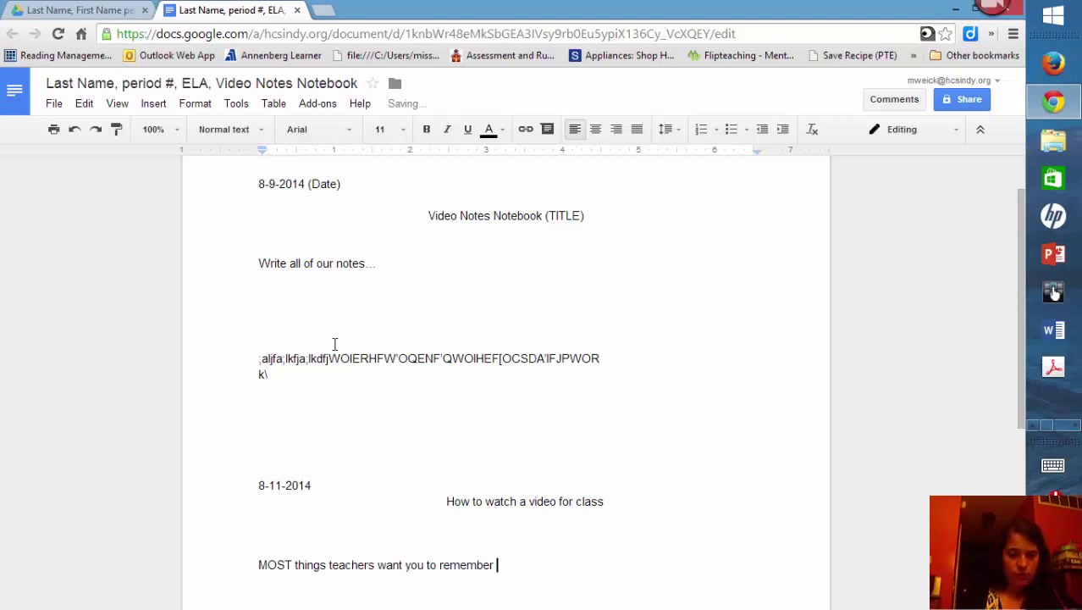
{"action": "type", "text": "they will wr"}
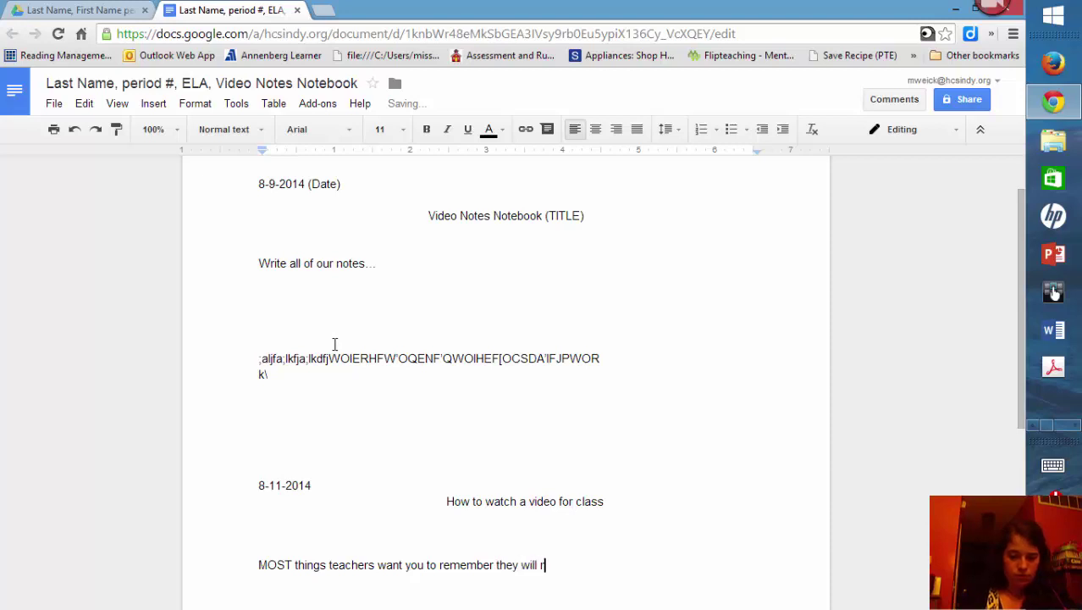
{"action": "type", "text": "ite down"}
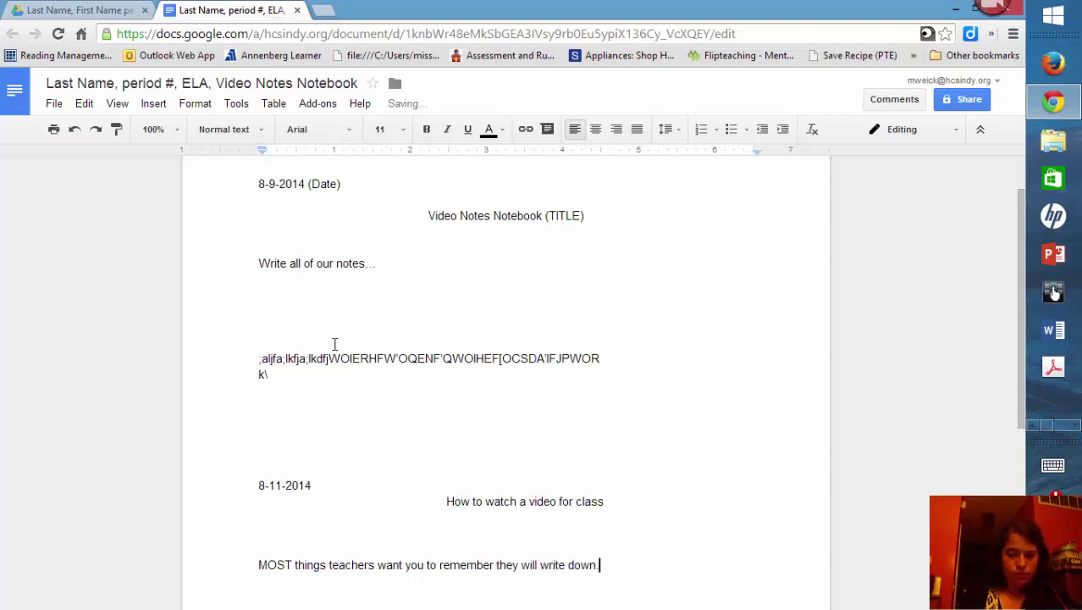
{"action": "key", "text": "BackSpace"}
{"action": "type", "text": "."}
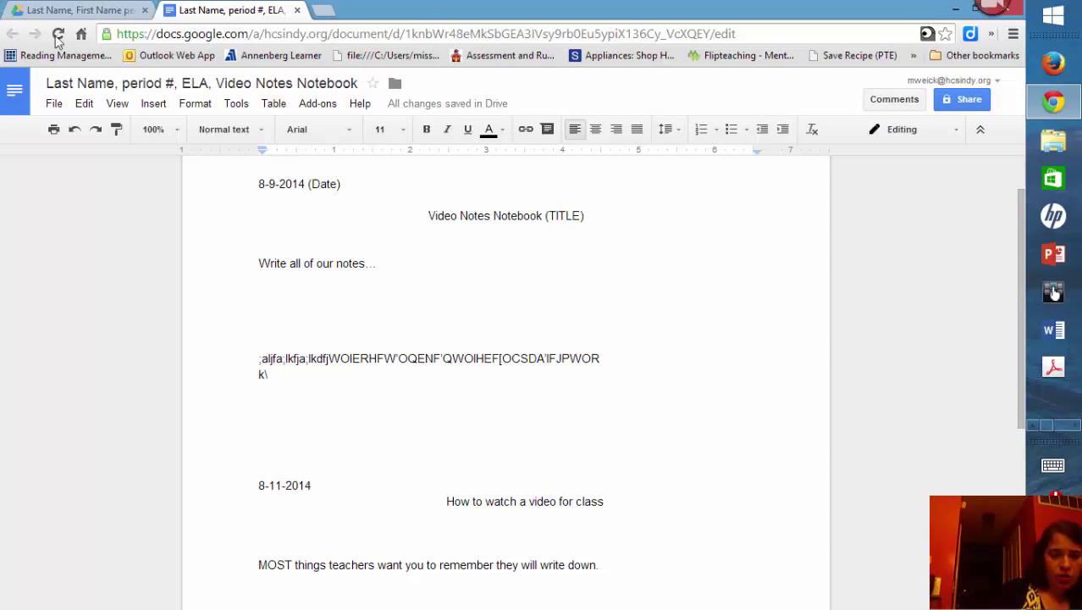
Step: Return from the Video Notes Notebook to the Google Docs home document list
{"action": "left_click", "coordinate": [14, 103]}
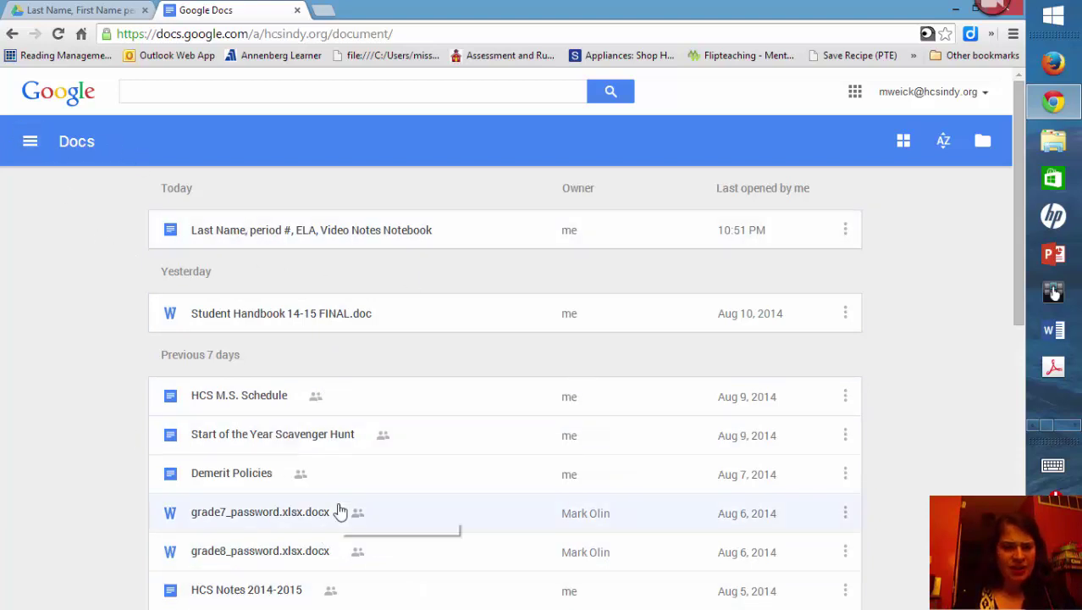
Step: Open the 'Last Name, First Name period# ELA' folder in Drive and view its sharing settings
{"action": "left_click", "coordinate": [49, 109]}
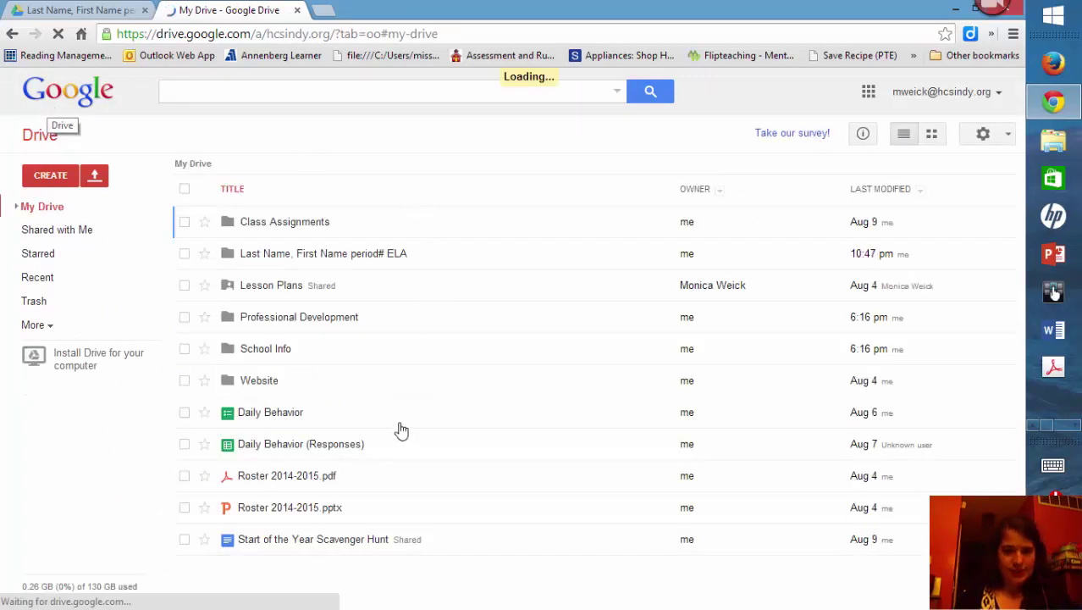
{"action": "left_click", "coordinate": [310, 259]}
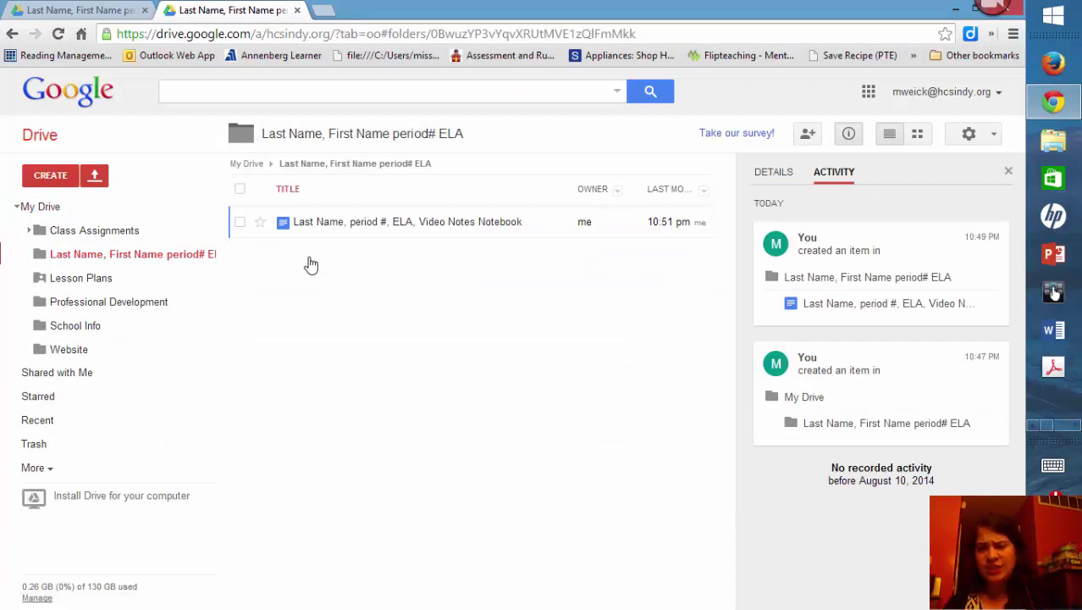
{"action": "left_click", "coordinate": [296, 137]}
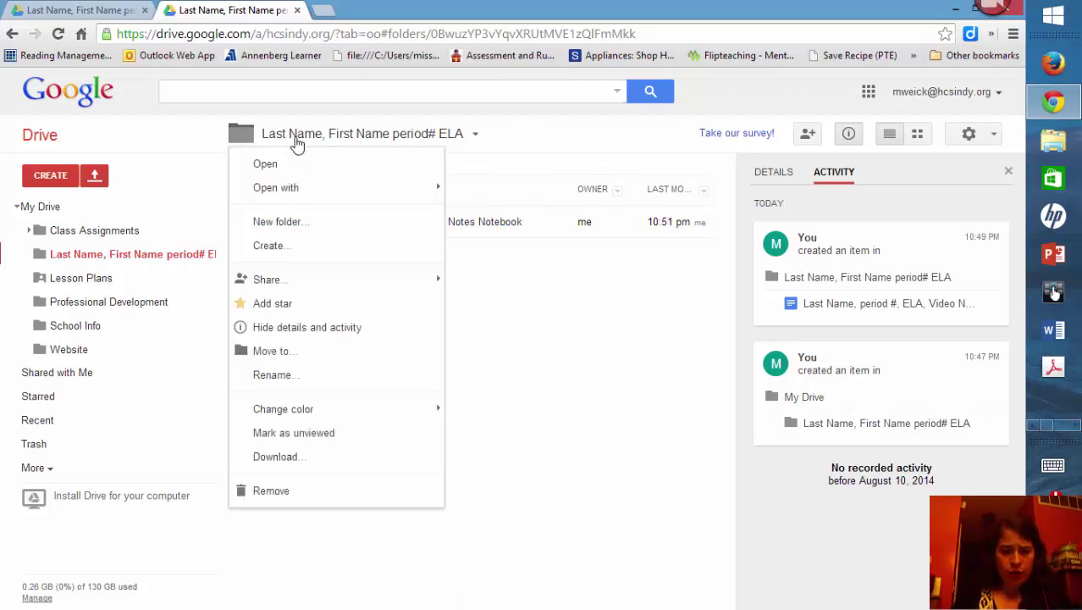
{"action": "mouse_move", "coordinate": [328, 286]}
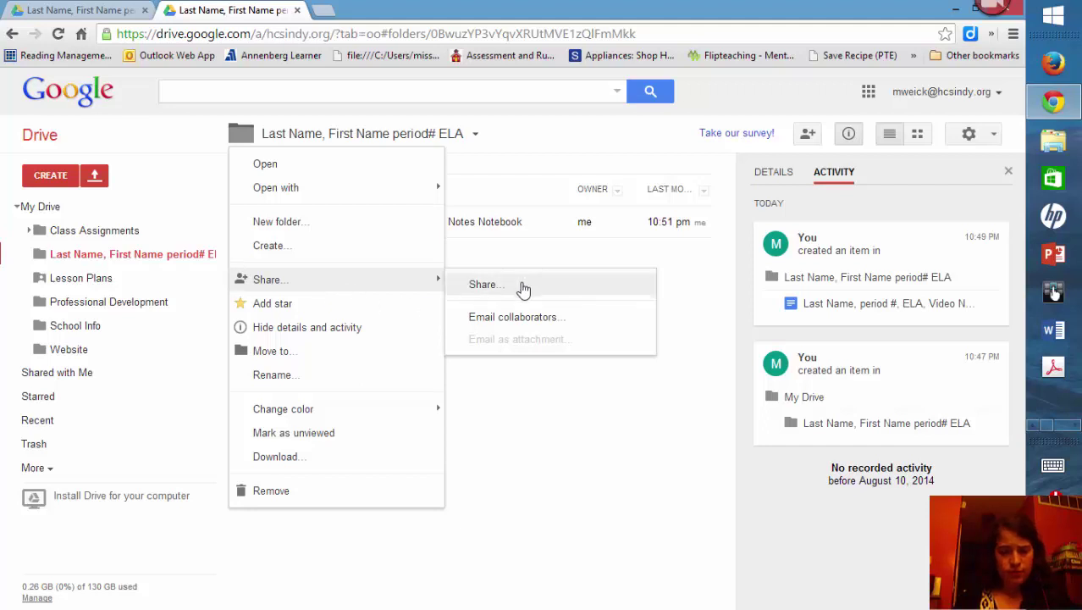
{"action": "left_click", "coordinate": [272, 140]}
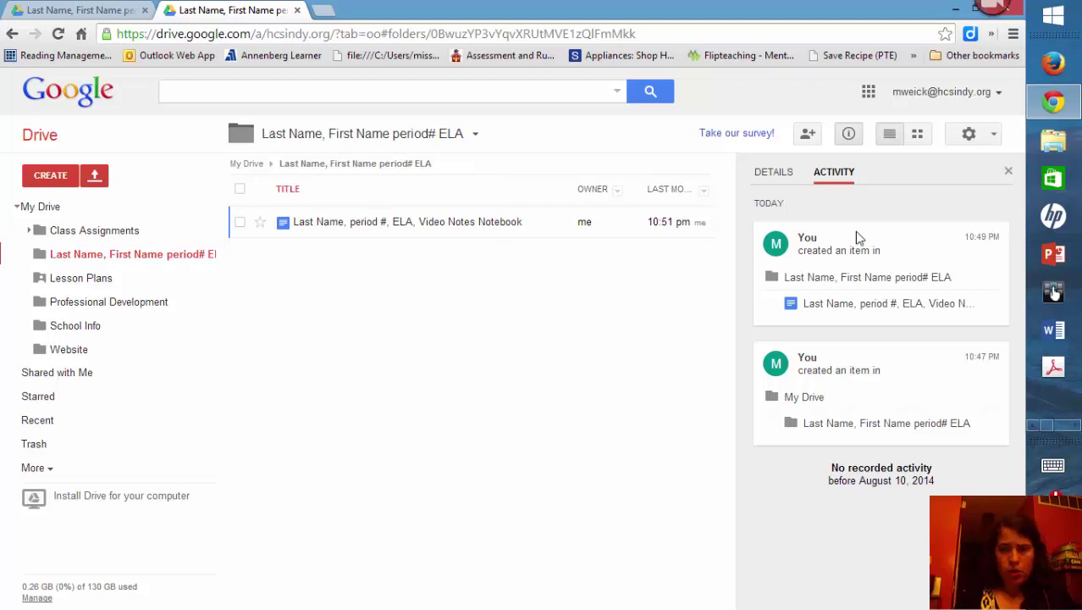
{"action": "left_click", "coordinate": [815, 144]}
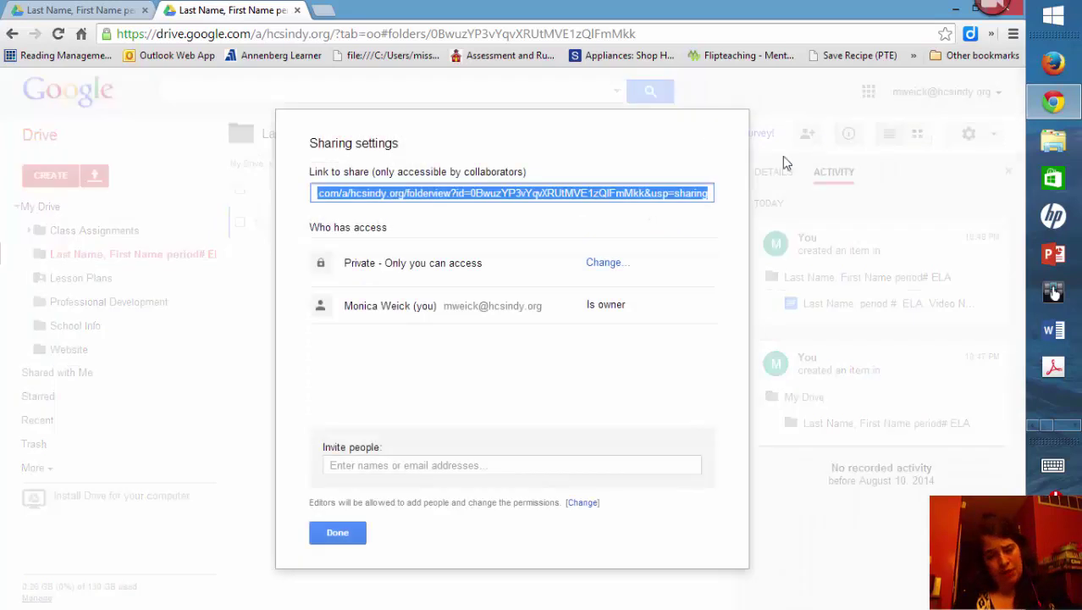
Step: Invite an e-mail address to the folder, send it, and close Sharing settings
{"action": "left_click", "coordinate": [439, 457]}
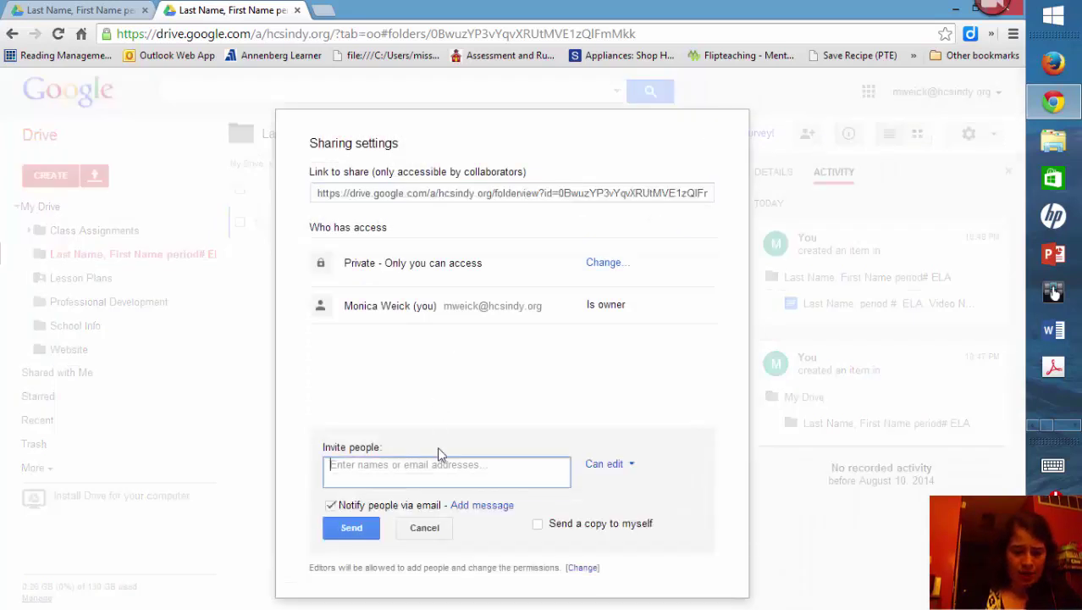
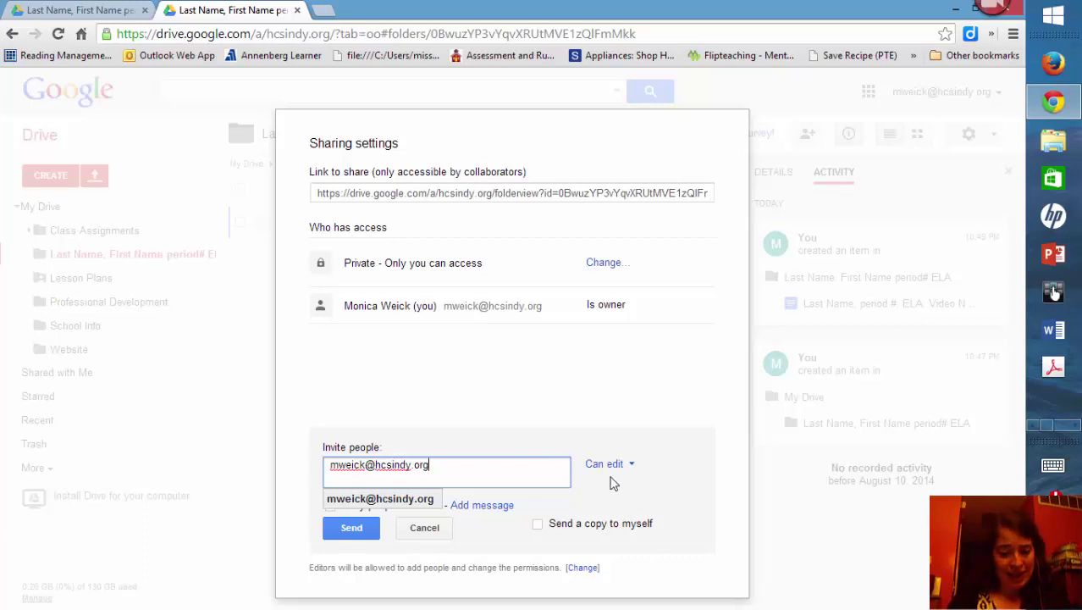
{"action": "left_click", "coordinate": [357, 529]}
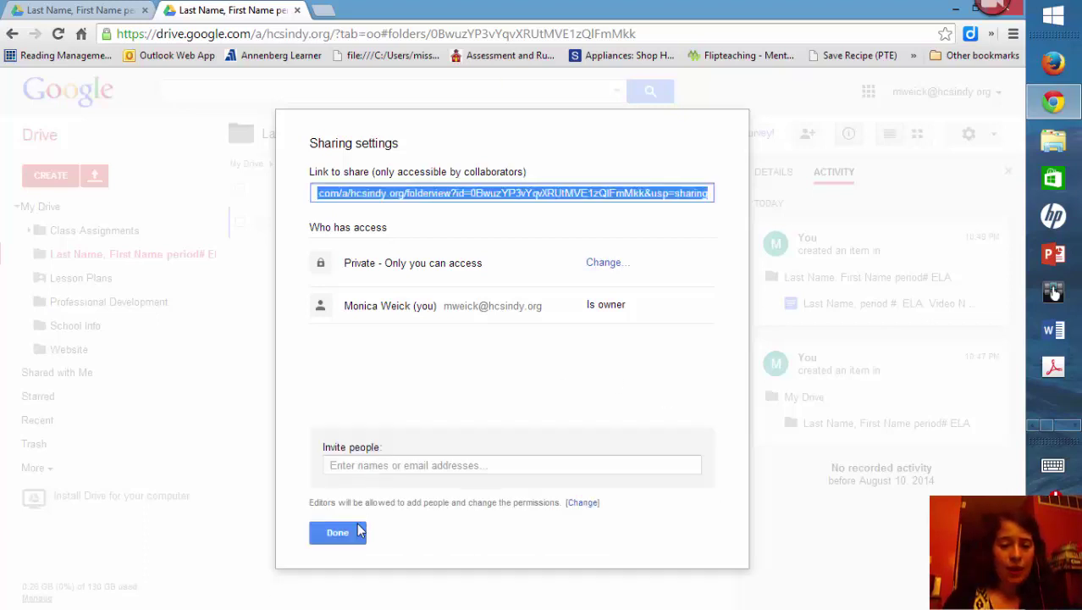
{"action": "left_click", "coordinate": [188, 468]}
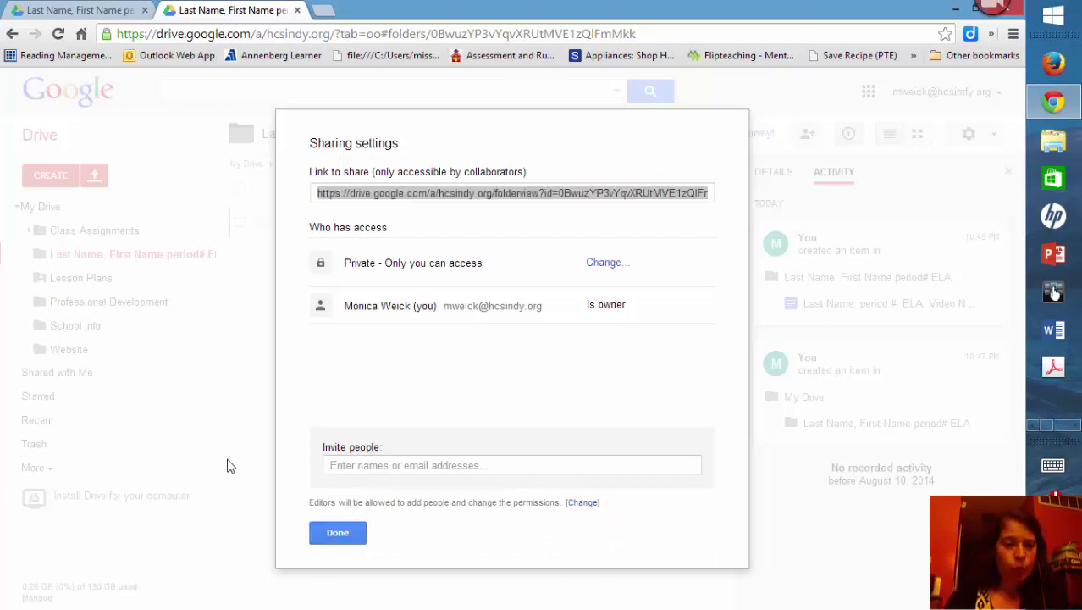
{"action": "left_click", "coordinate": [338, 532]}
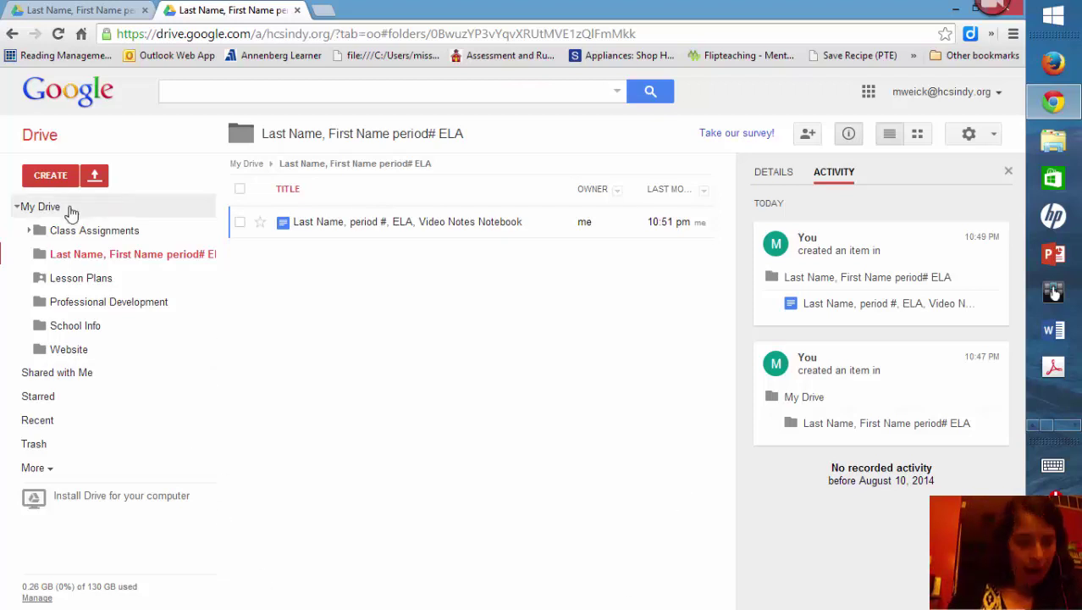
Step: Create a second blank Untitled document from Drive's CREATE menu and start renaming it
{"action": "left_click", "coordinate": [60, 182]}
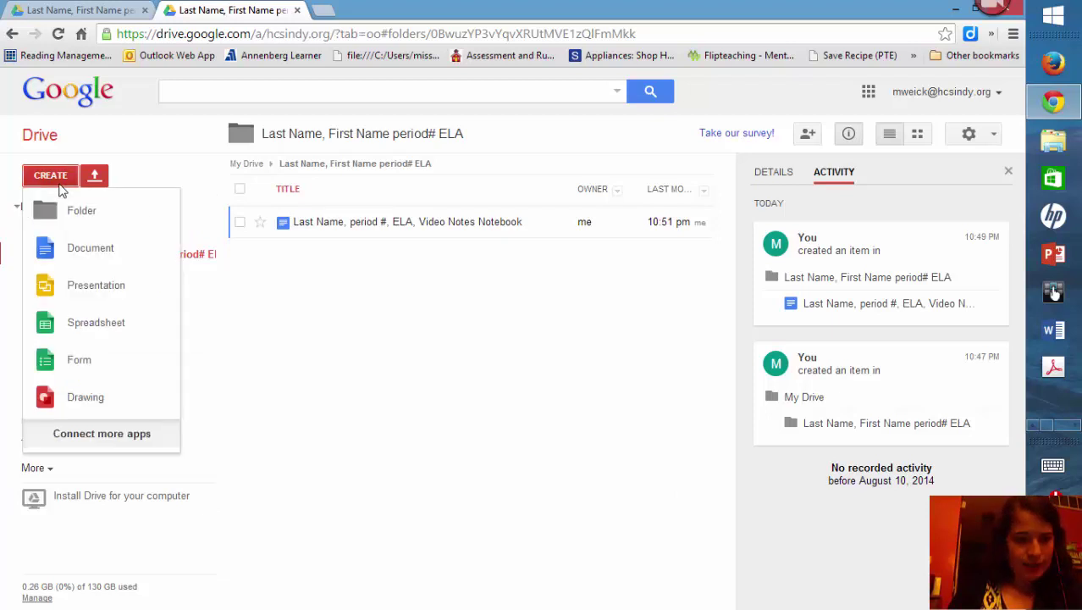
{"action": "left_click", "coordinate": [76, 247]}
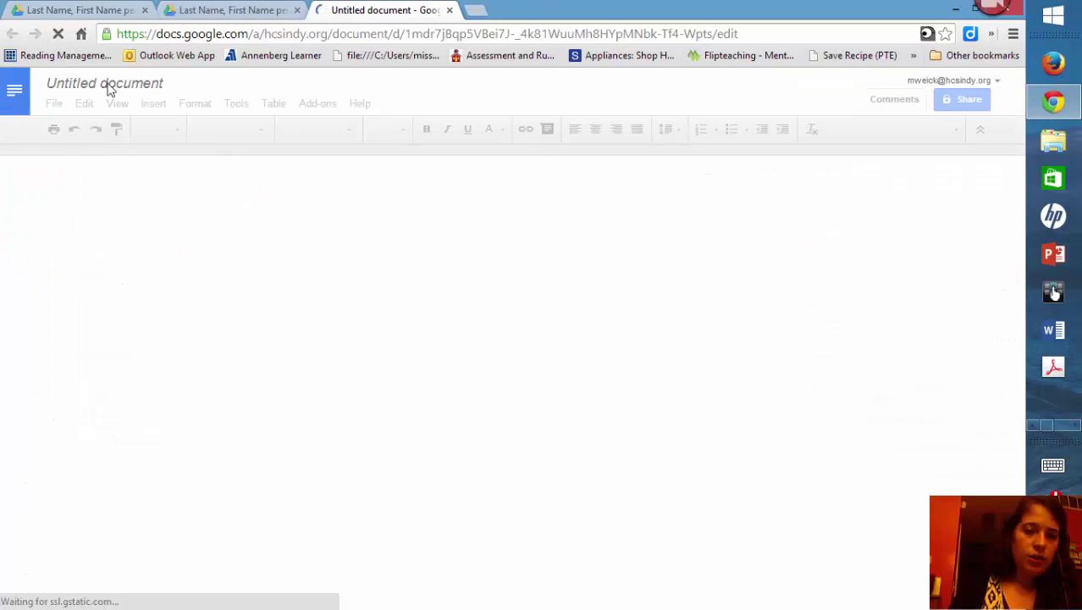
{"action": "left_click", "coordinate": [215, 10]}
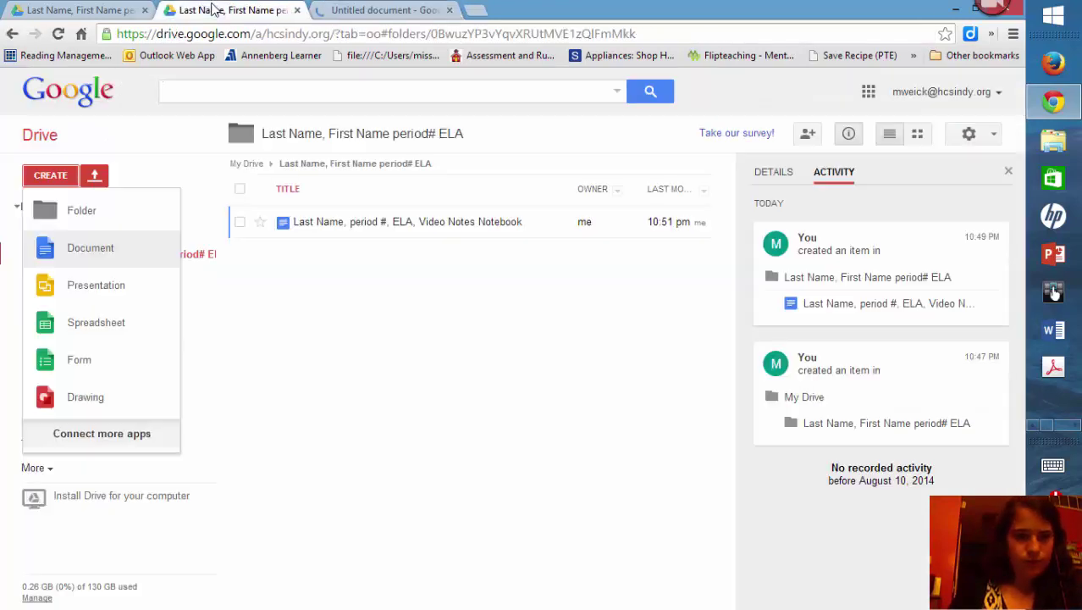
{"action": "left_click", "coordinate": [409, 7]}
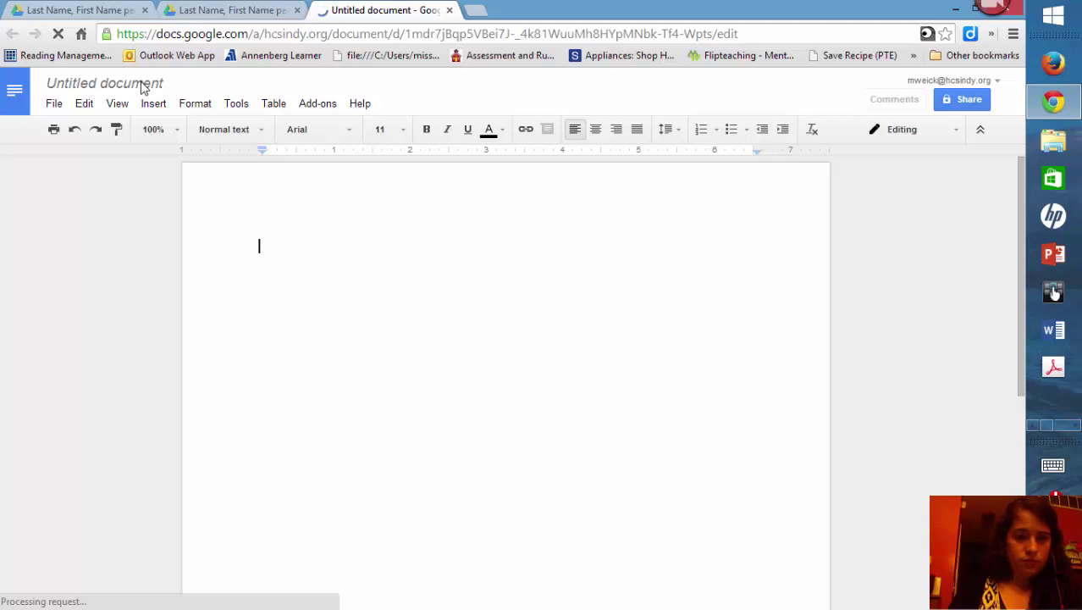
{"action": "left_click", "coordinate": [230, 10]}
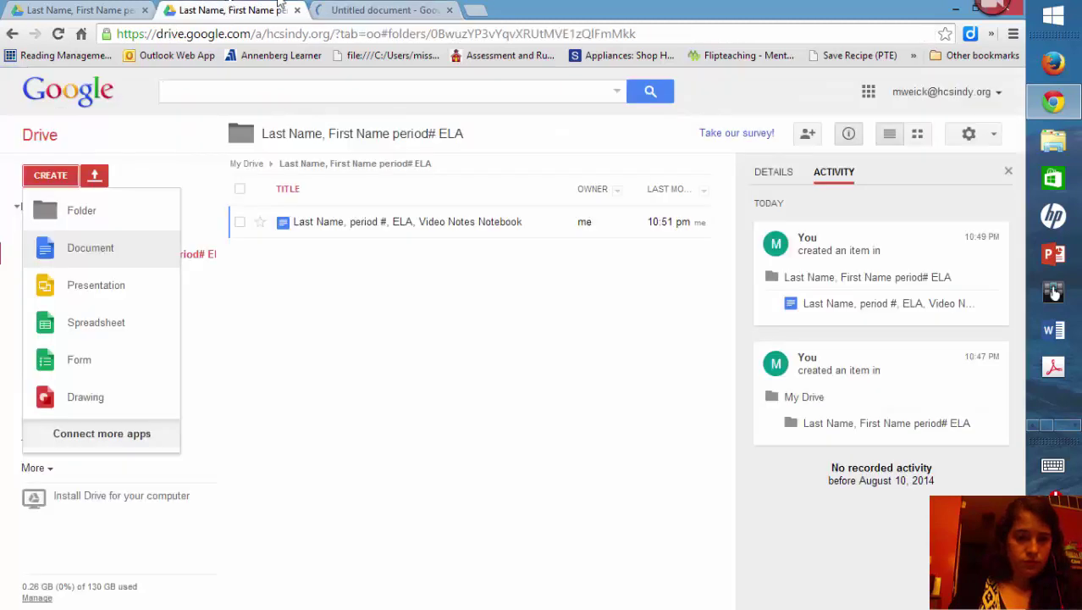
{"action": "left_click", "coordinate": [385, 9]}
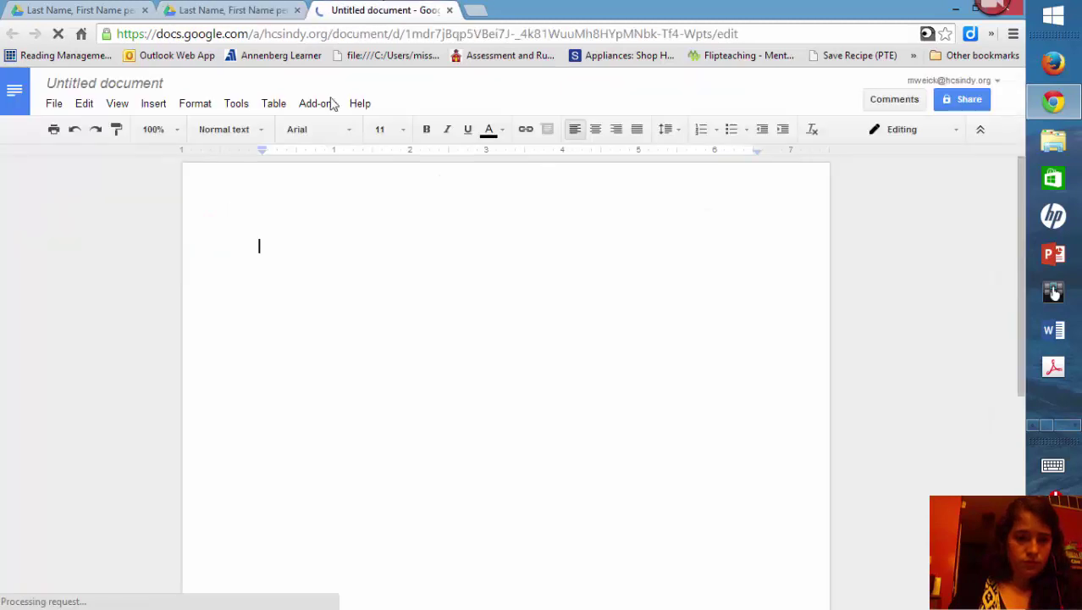
{"action": "left_click", "coordinate": [129, 86]}
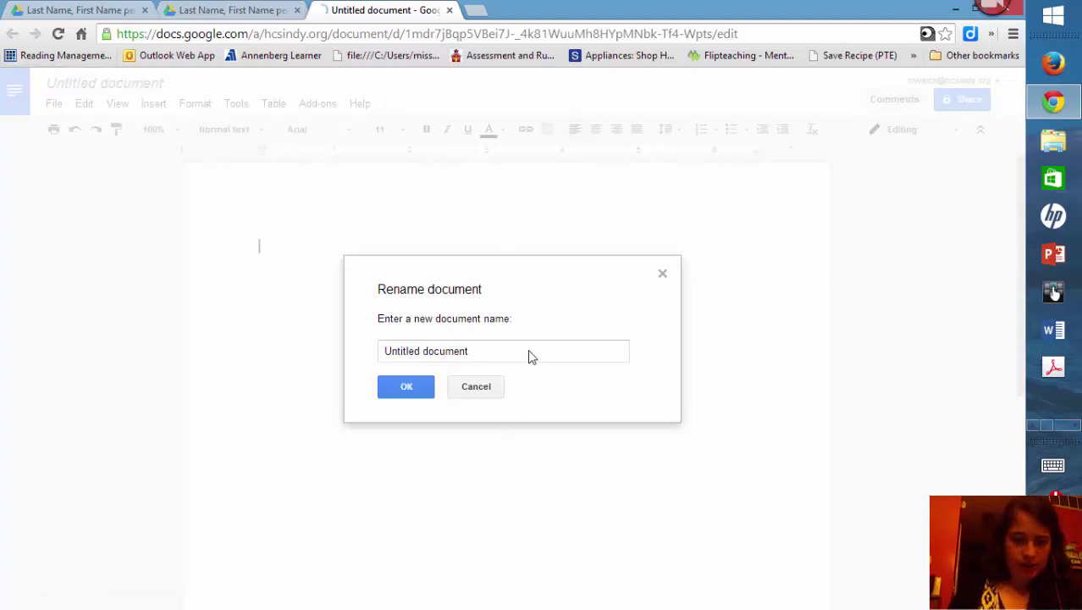
Step: Rename the document to 'Last Name, Period #, ELA, Writing Notebook'
{"action": "left_click", "coordinate": [408, 357]}
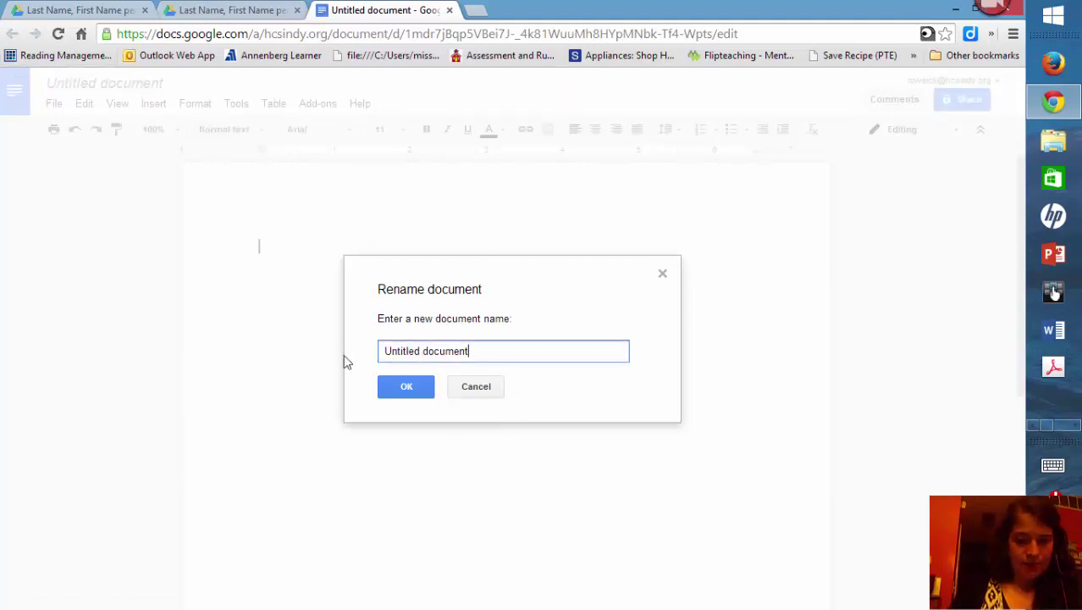
{"action": "key", "text": "ctrl+a"}
{"action": "key", "text": "BackSpace"}
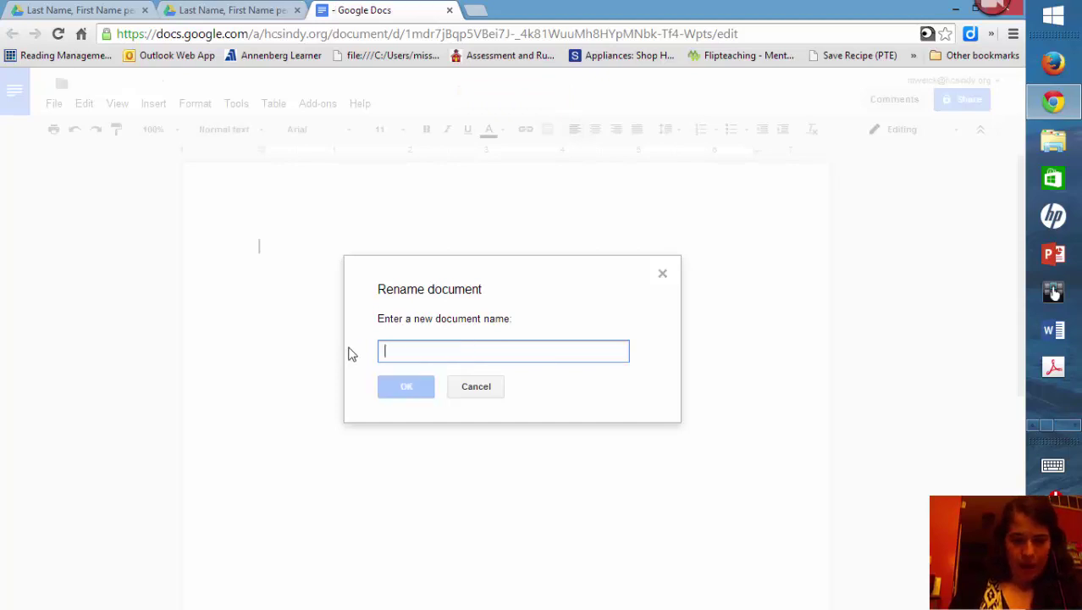
{"action": "type", "text": "Last Name"}
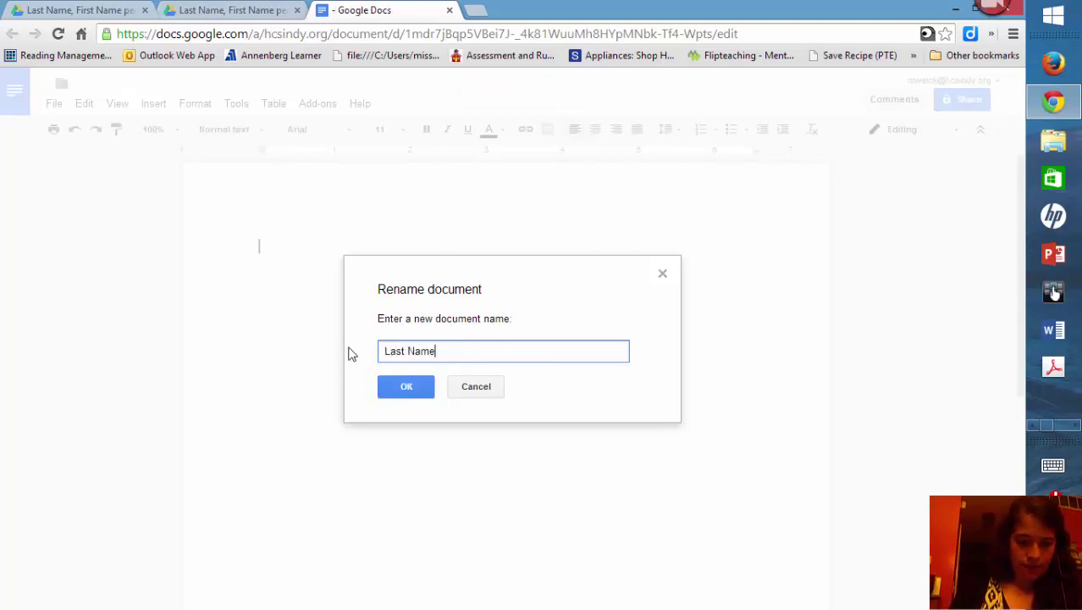
{"action": "type", "text": ", Period"}
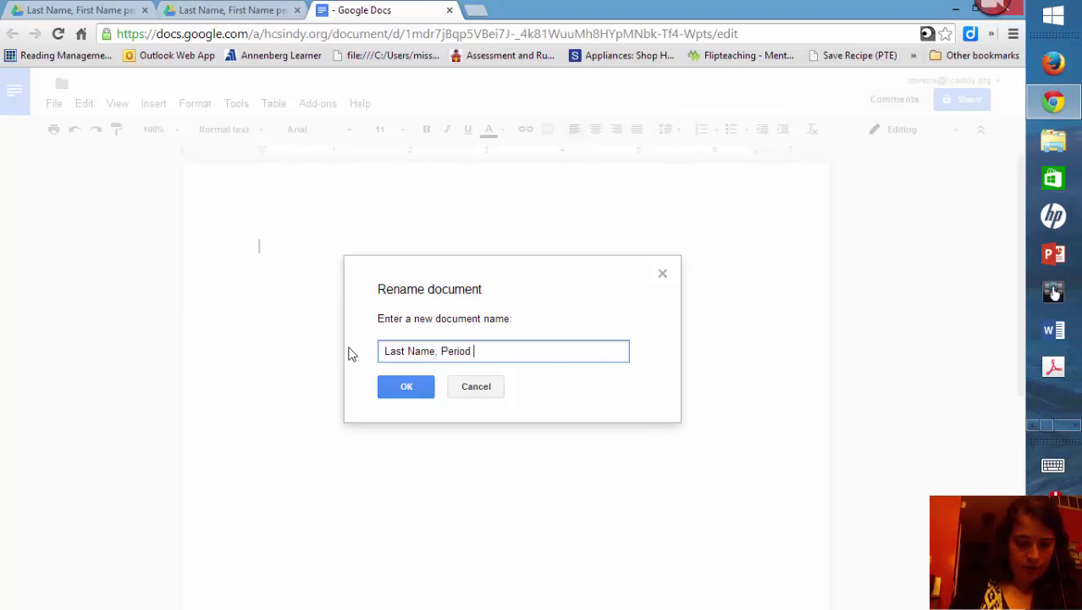
{"action": "type", "text": " #, E"}
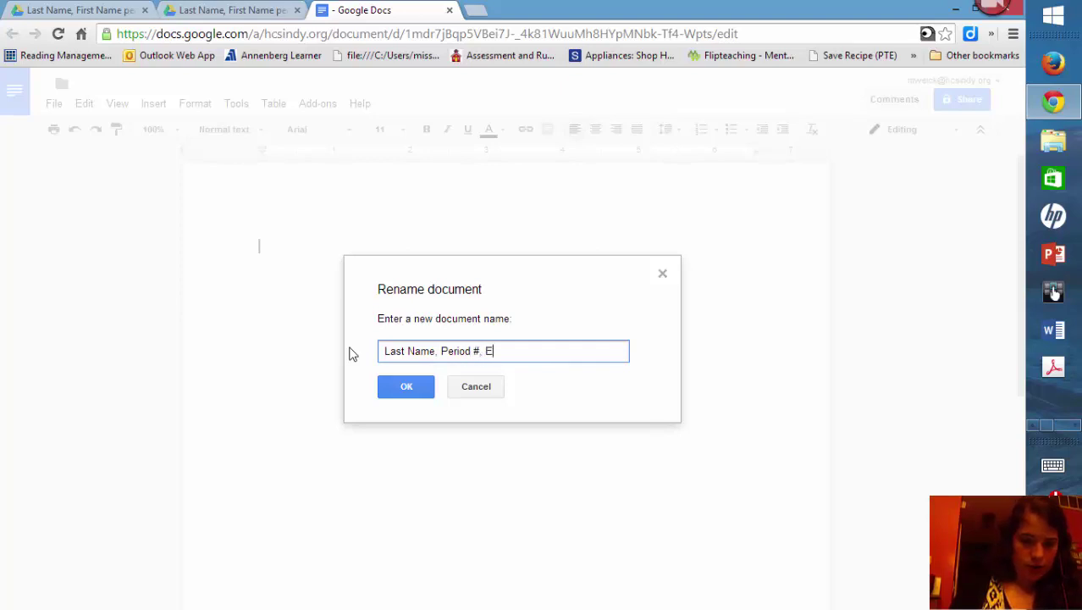
{"action": "type", "text": "LA"}
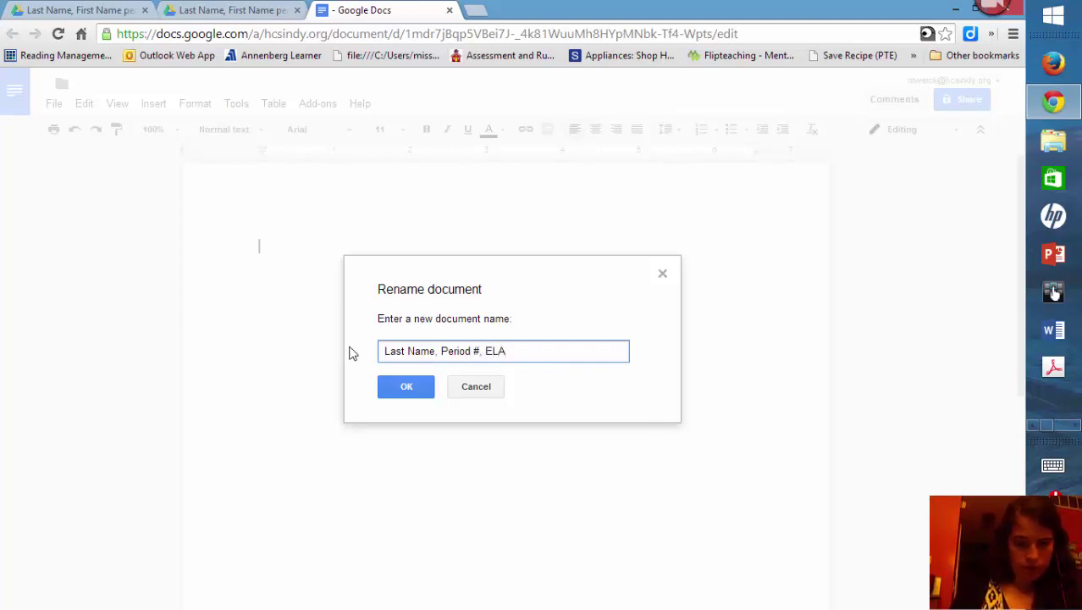
{"action": "type", "text": ", "}
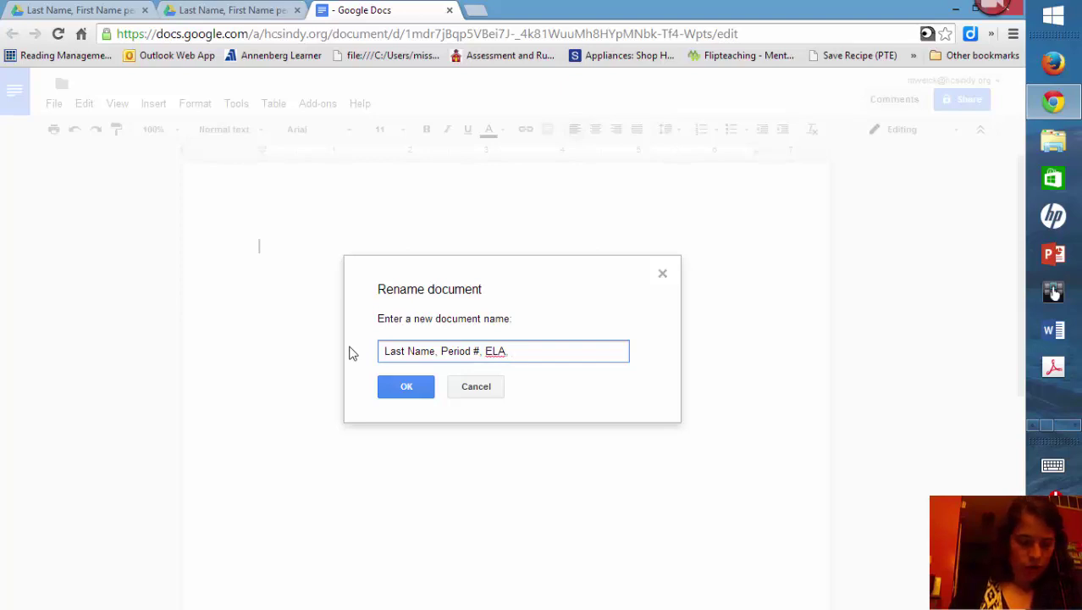
{"action": "type", "text": "Writing Note"}
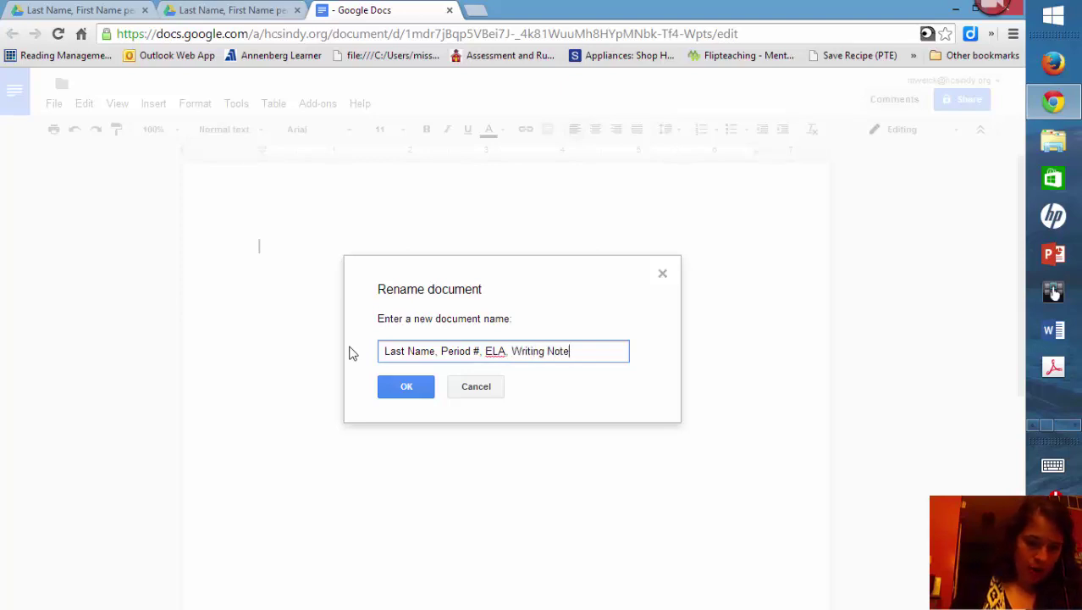
{"action": "type", "text": "book"}
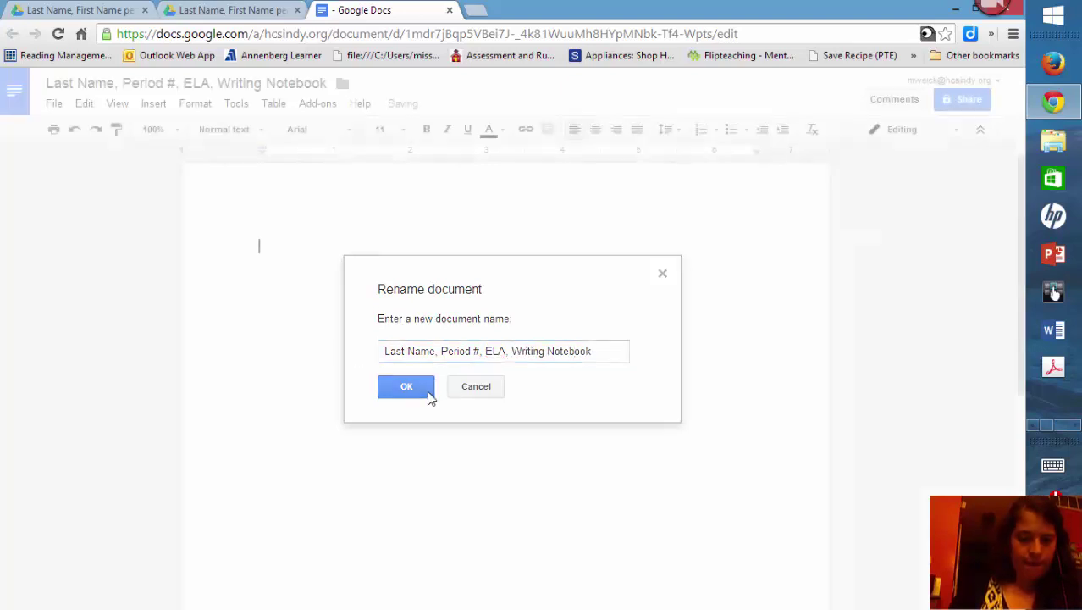
{"action": "left_click", "coordinate": [427, 390]}
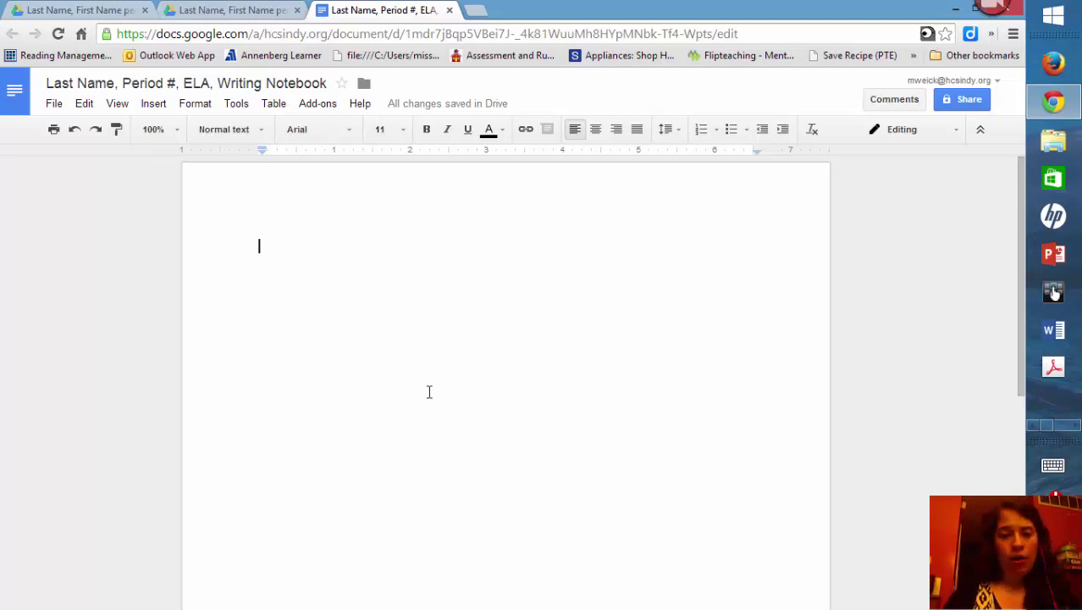
{"action": "left_click", "coordinate": [503, 134]}
{"action": "left_click", "coordinate": [485, 144]}
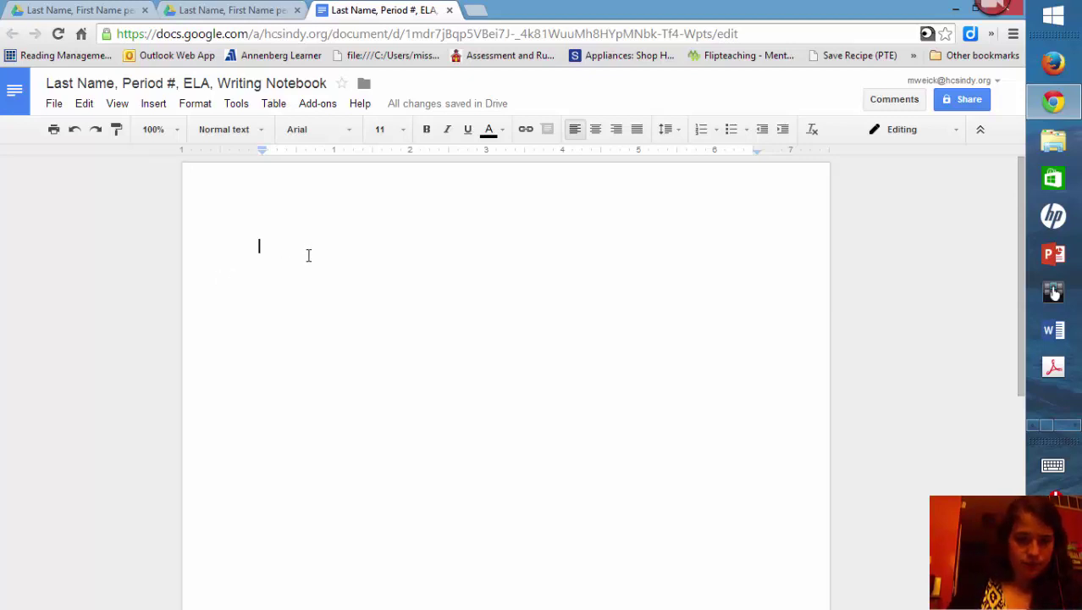
Step: Type the date 8-9-2014 as the notebook's first line
{"action": "type", "text": "8"}
{"action": "key", "text": "BackSpace"}
{"action": "type", "text": "8-9-2014"}
{"action": "key", "text": "Return"}
Step: Add centred prompt lines 'Copy the prompt from the board.' and 'Start your free write...One day whatever...', then append '(Free Write)' to the date
{"action": "key", "text": "super+Tab"}
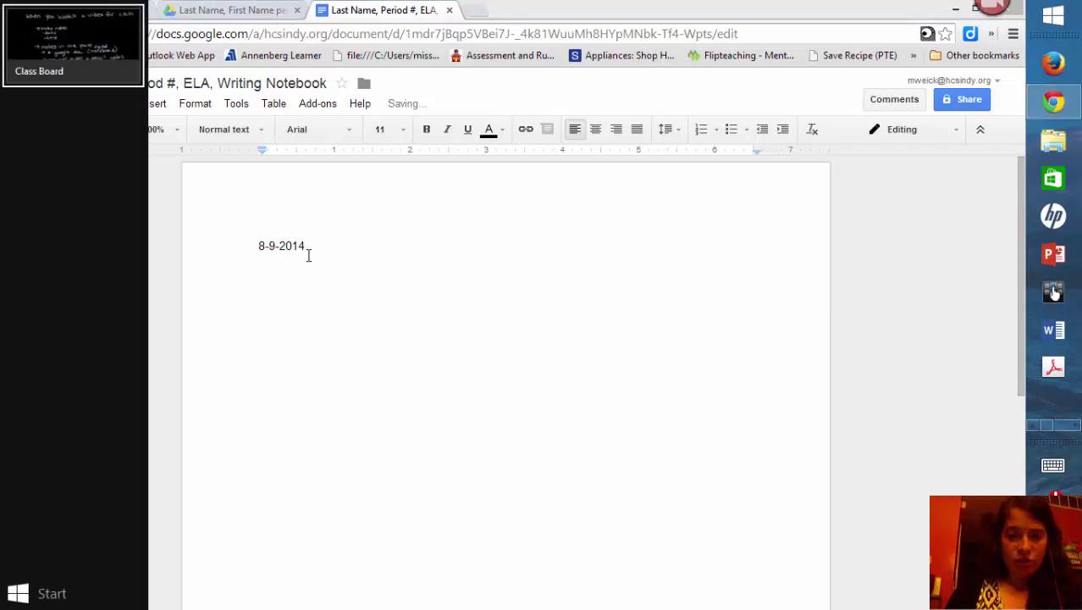
{"action": "left_click", "coordinate": [597, 140]}
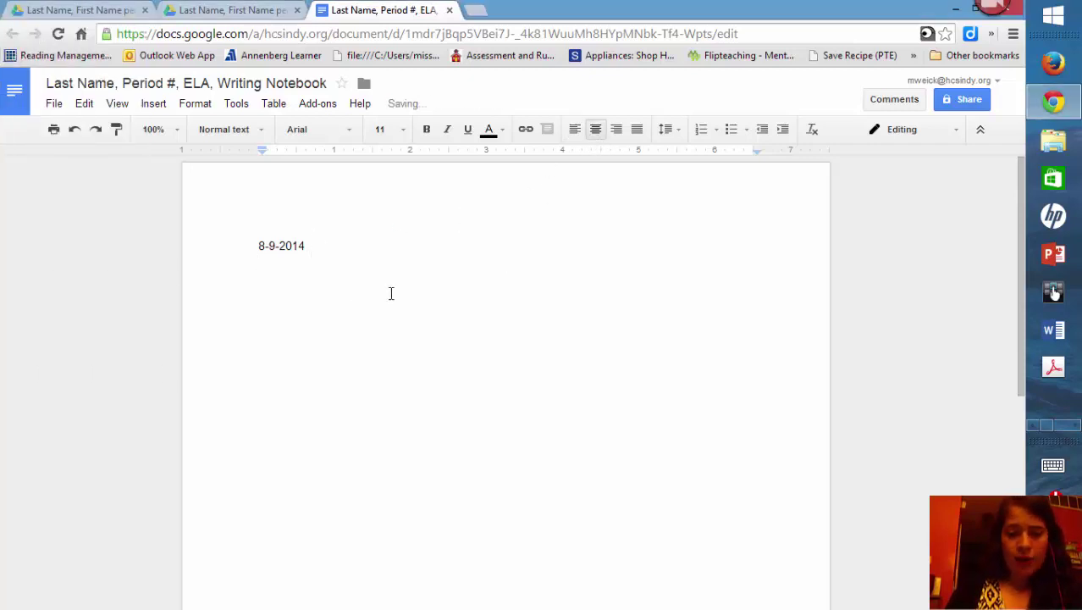
{"action": "type", "text": "Copy the"}
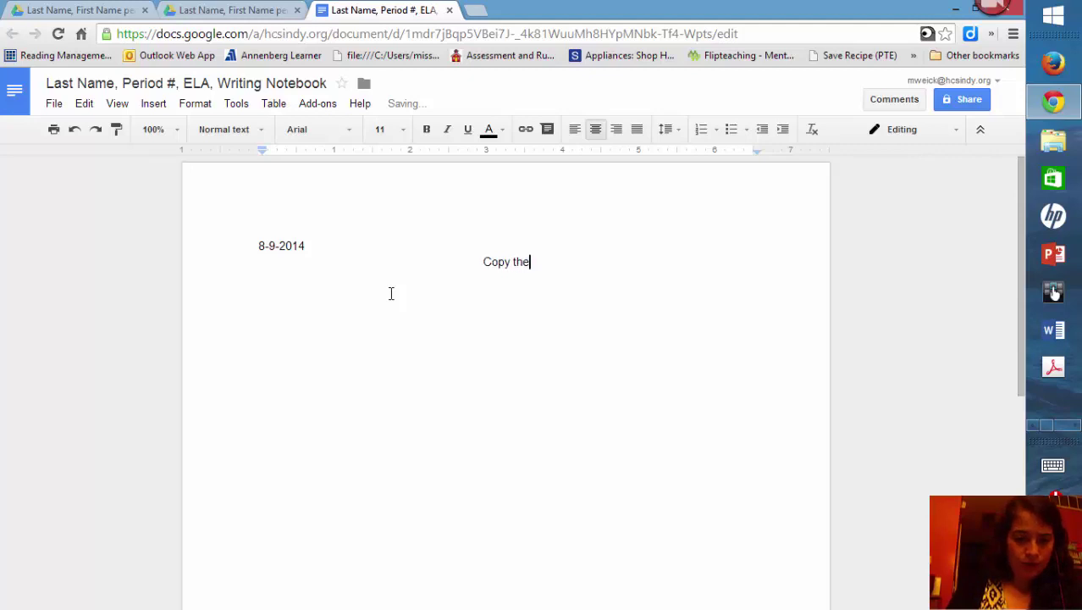
{"action": "type", "text": " prompt fr"}
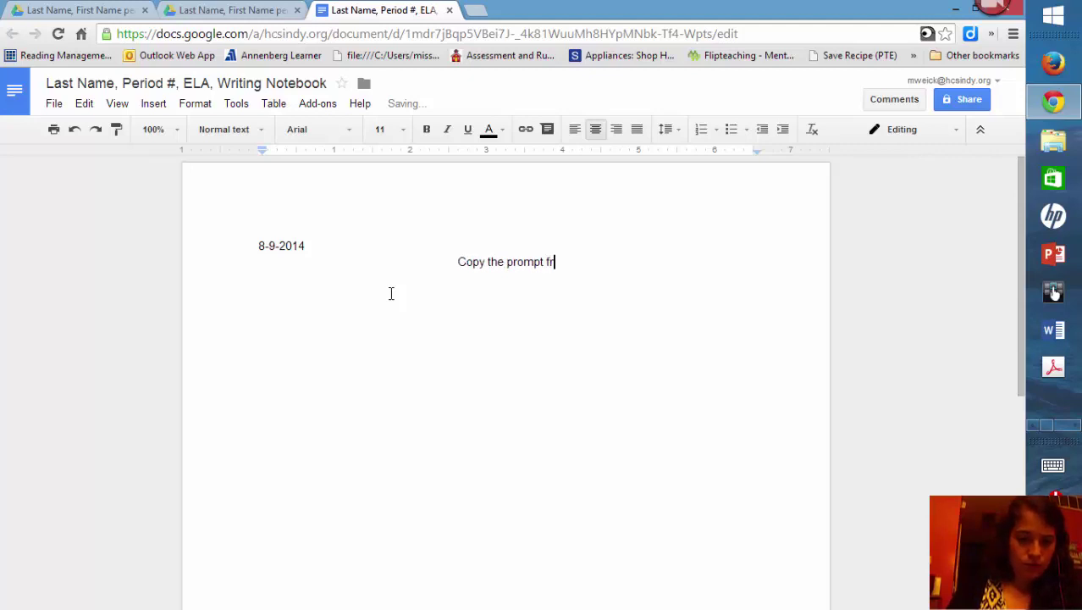
{"action": "type", "text": "om the board."}
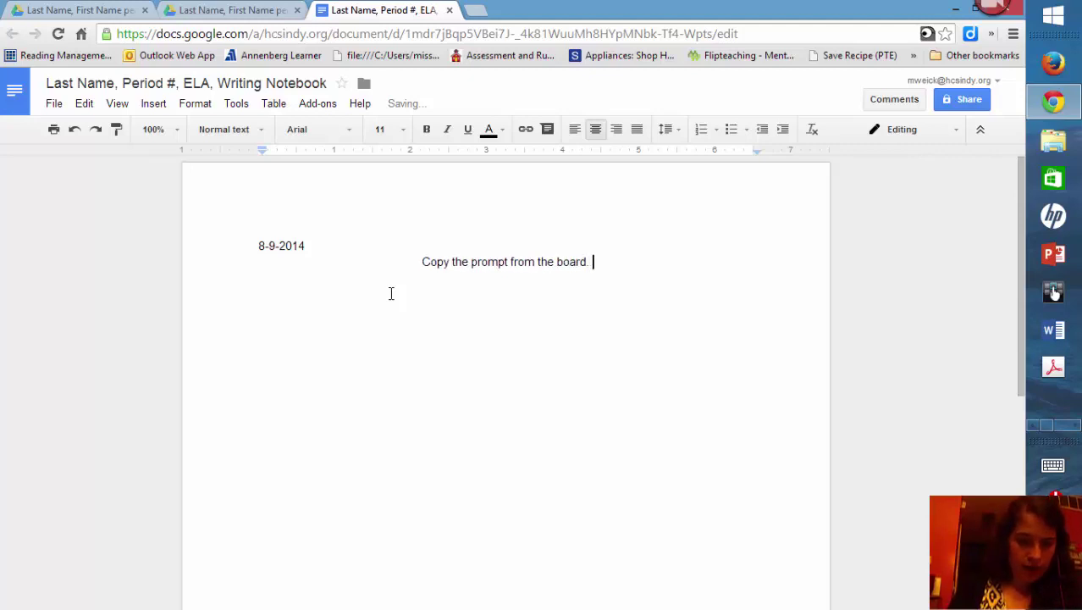
{"action": "key", "text": "Return"}
{"action": "type", "text": "Start your free write."}
{"action": "key", "text": "BackSpace"}
{"action": "type", "text": "..One day whatever..."}
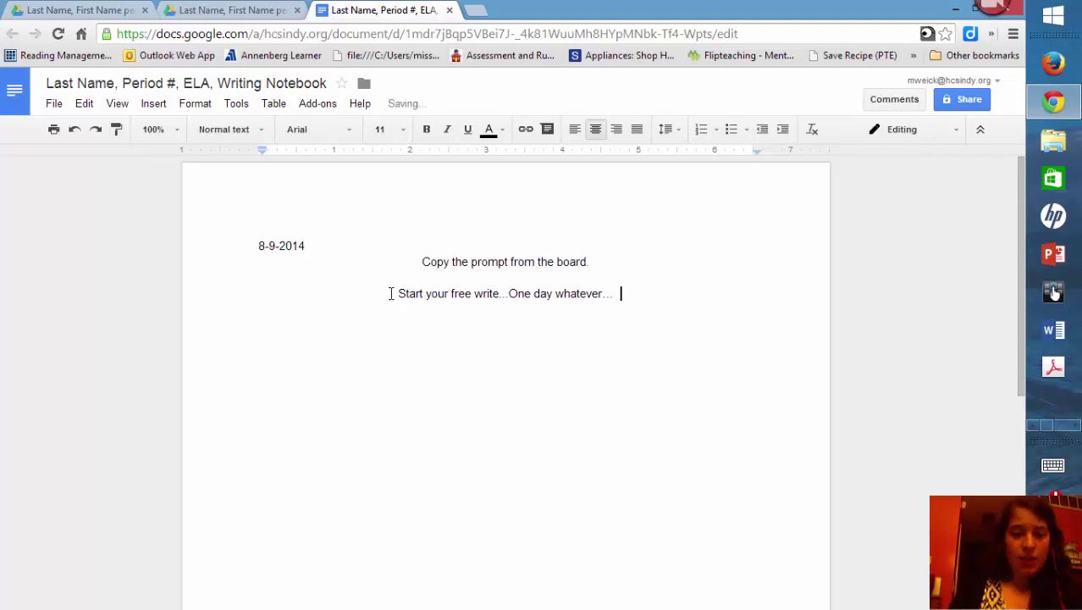
{"action": "left_click", "coordinate": [344, 246]}
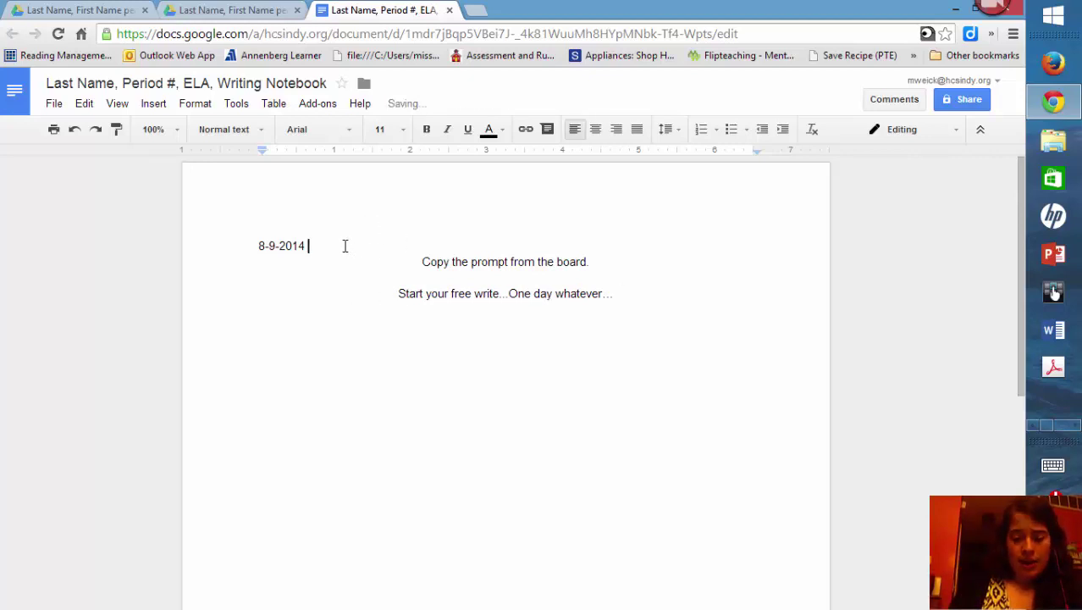
{"action": "type", "text": "(Free W"}
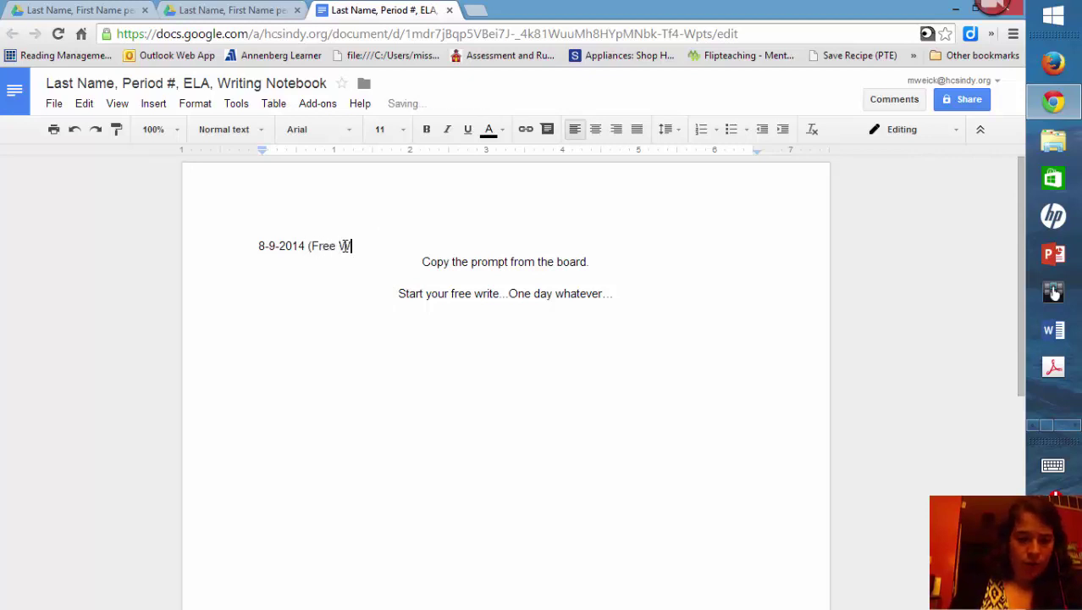
{"action": "type", "text": "rite)"}
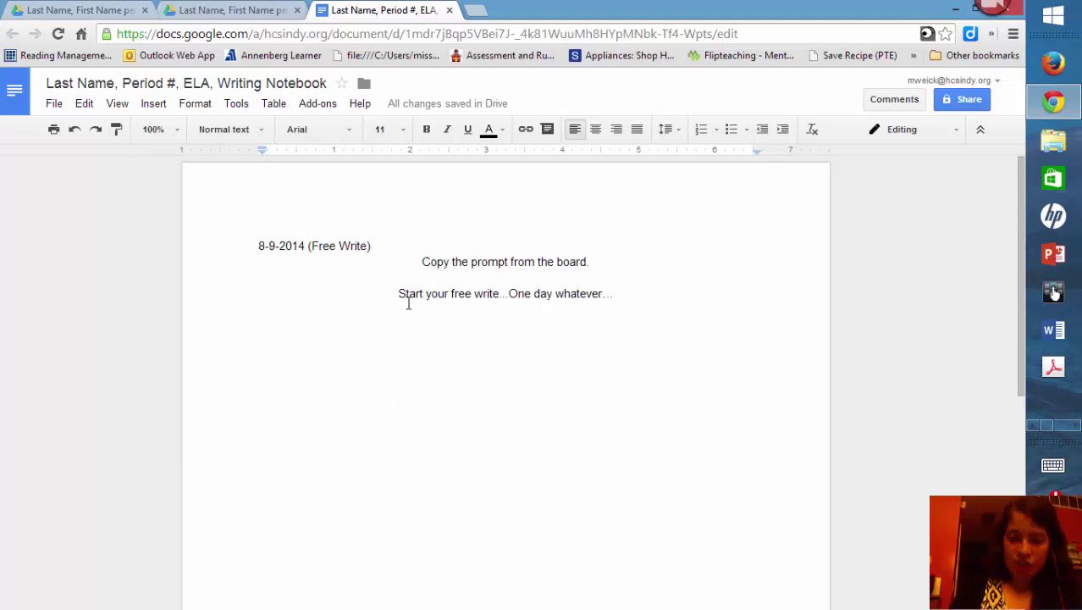
Step: Add a left-aligned '8-9-2014 (Work on writing)' heading below the free-write entry
{"action": "left_click", "coordinate": [620, 294]}
{"action": "key", "text": "Return"}
{"action": "key", "text": "Return"}
{"action": "key", "text": "Return"}
{"action": "key", "text": "Return"}
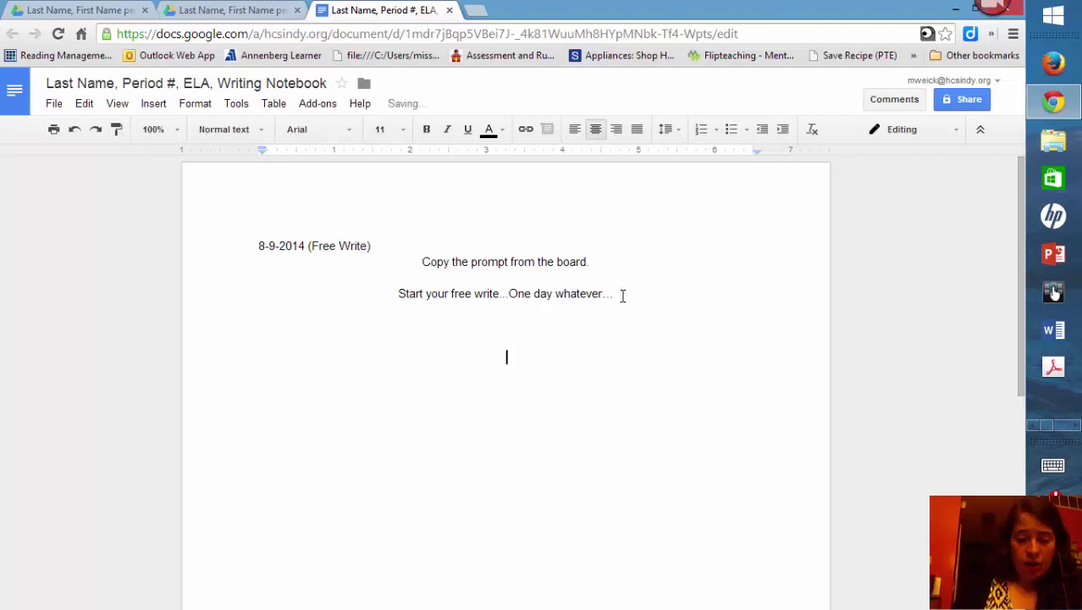
{"action": "left_click", "coordinate": [574, 132]}
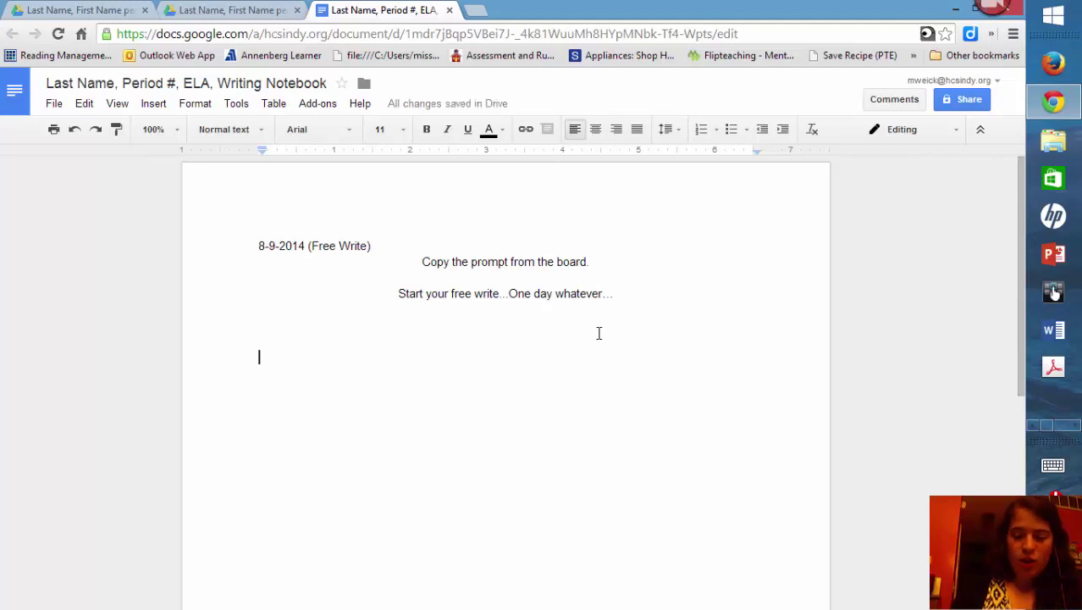
{"action": "type", "text": "8-9"}
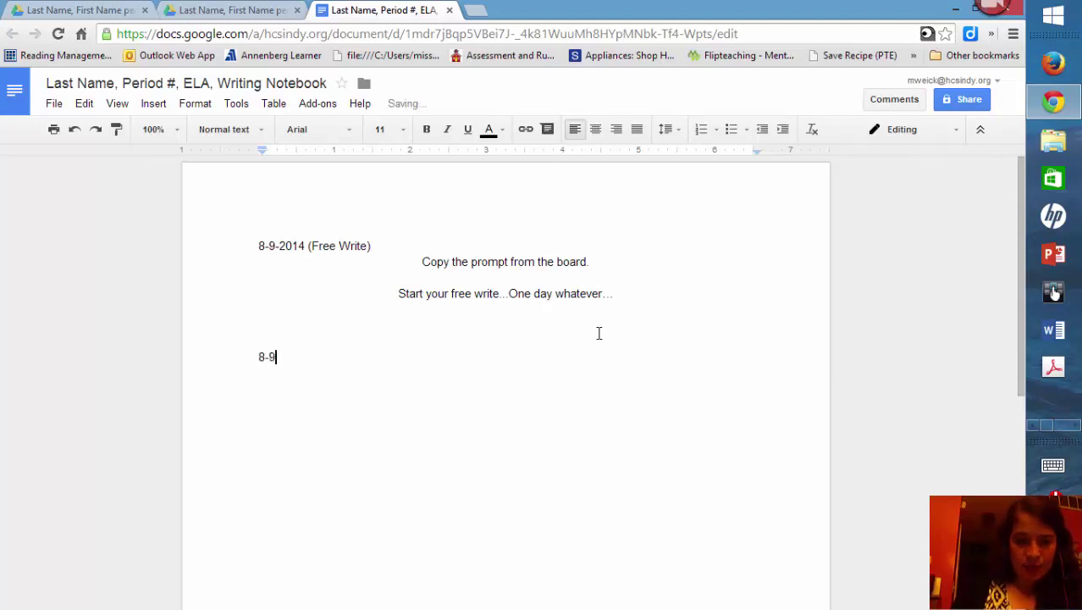
{"action": "type", "text": "-201"}
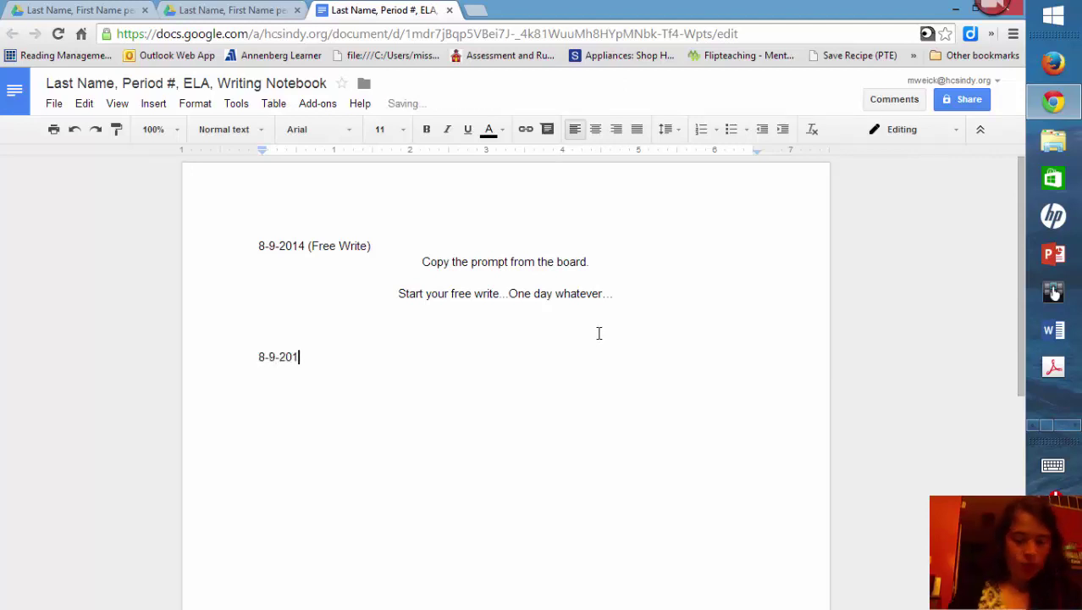
{"action": "type", "text": "4 ("}
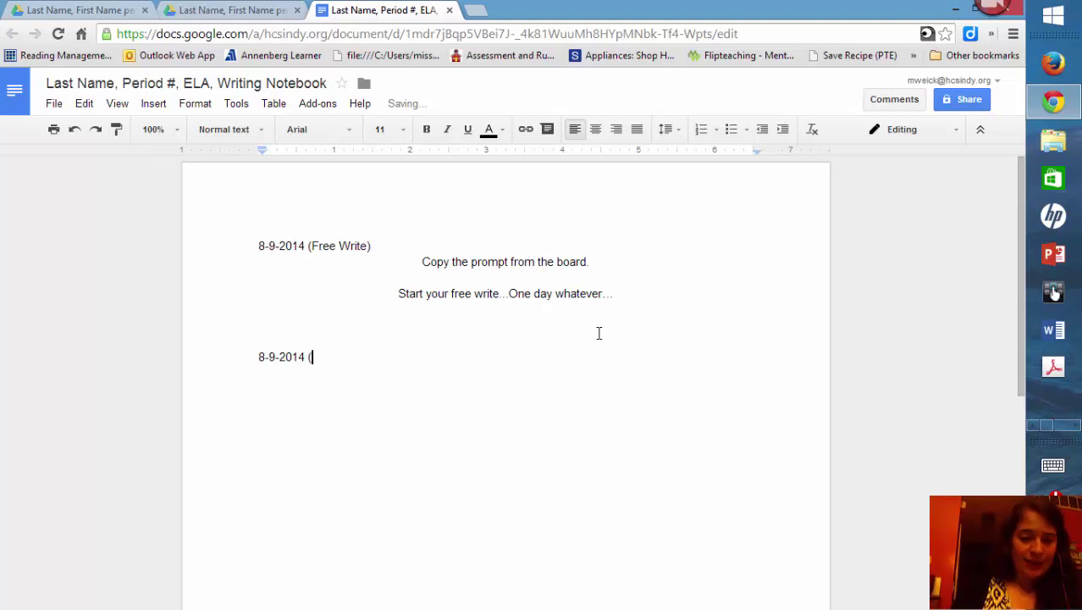
{"action": "type", "text": "Work on writing)"}
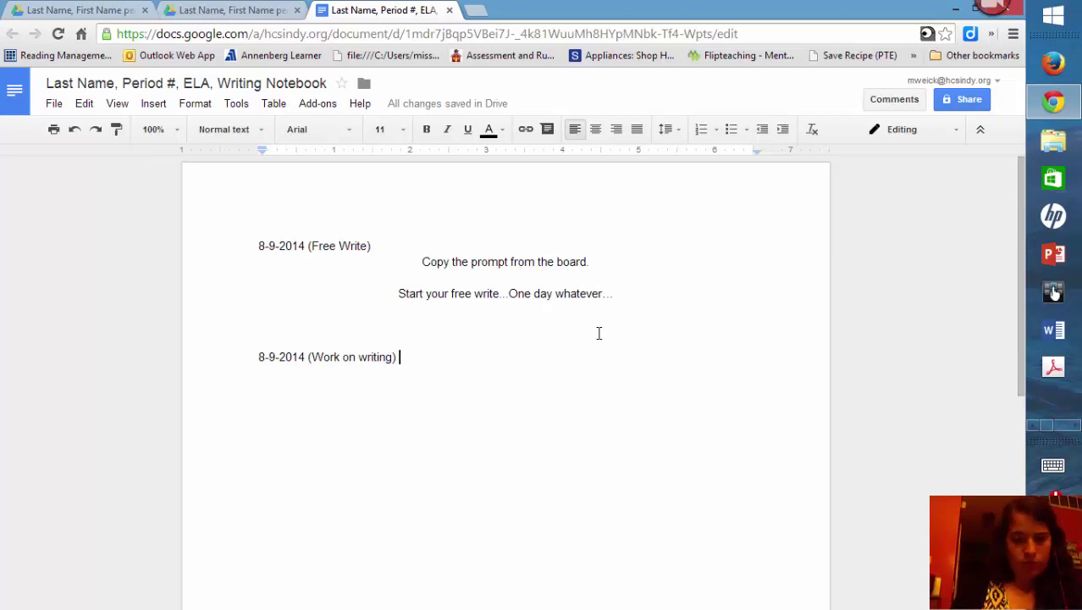
{"action": "key", "text": "Return"}
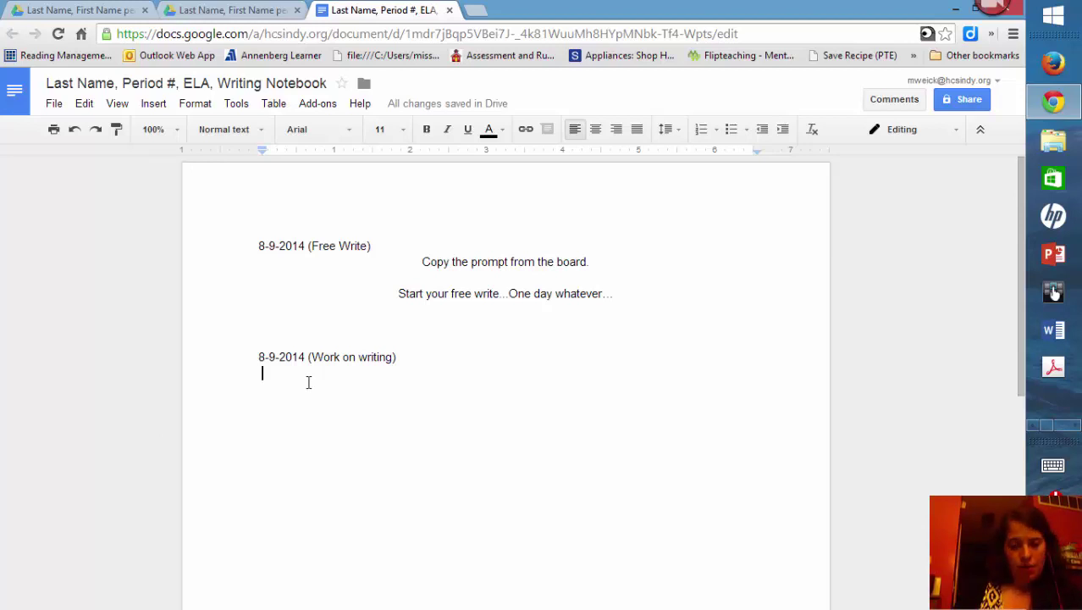
Step: Add centred lines 'title' and 'work on writing....' beneath the heading
{"action": "key", "text": "Return"}
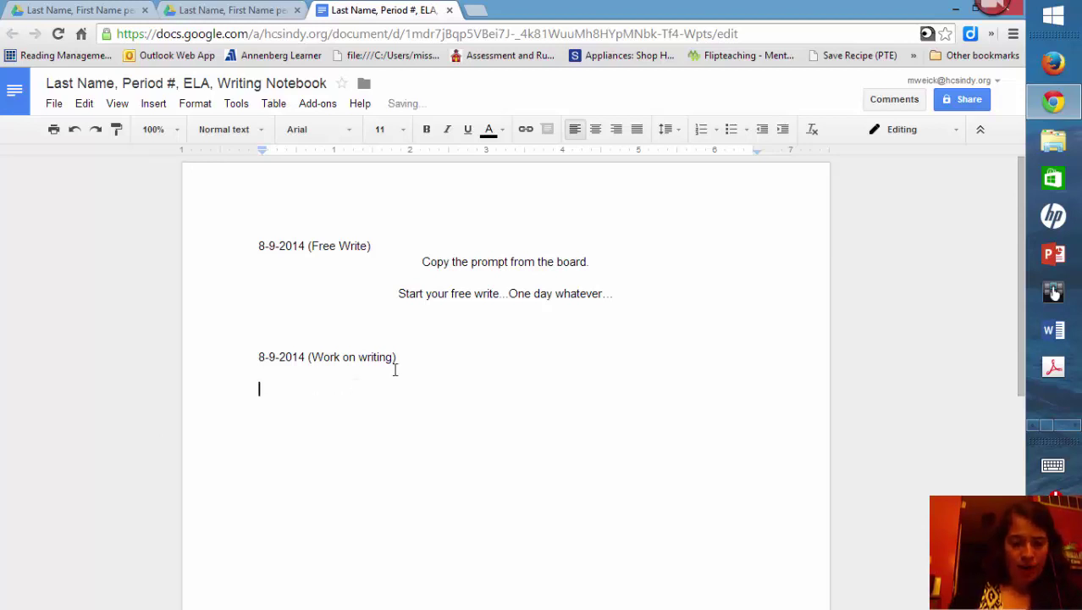
{"action": "type", "text": "titl"}
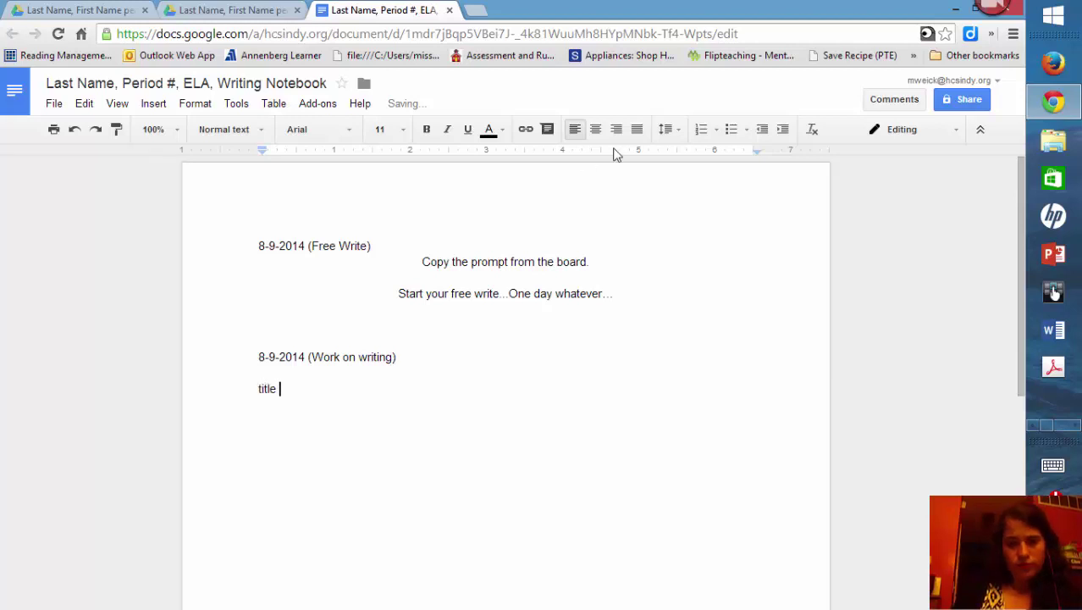
{"action": "type", "text": "e"}
{"action": "left_click", "coordinate": [596, 128]}
{"action": "key", "text": "Return"}
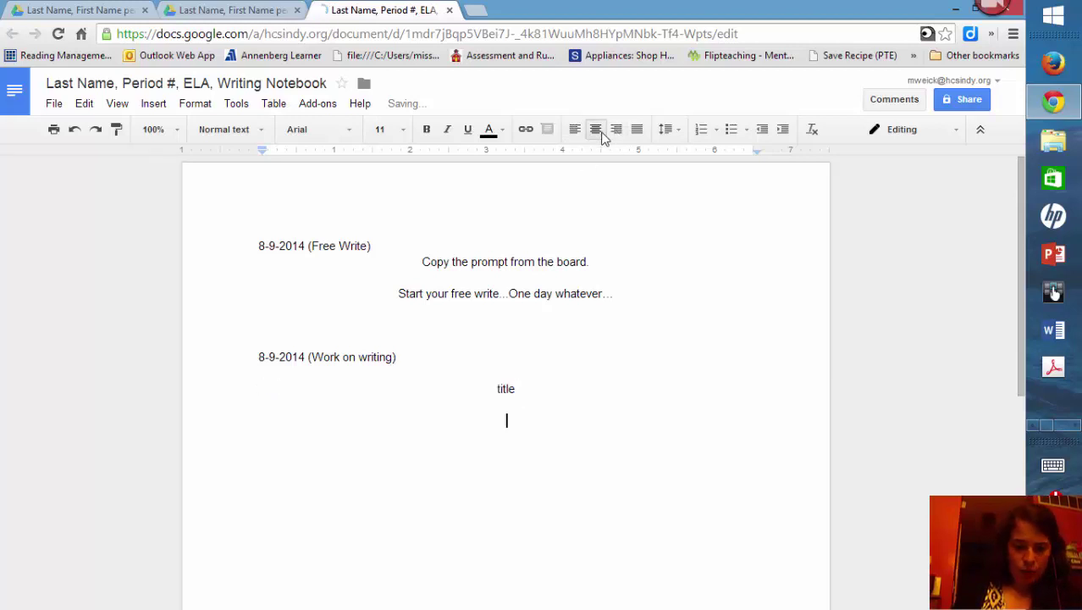
{"action": "type", "text": "work on "}
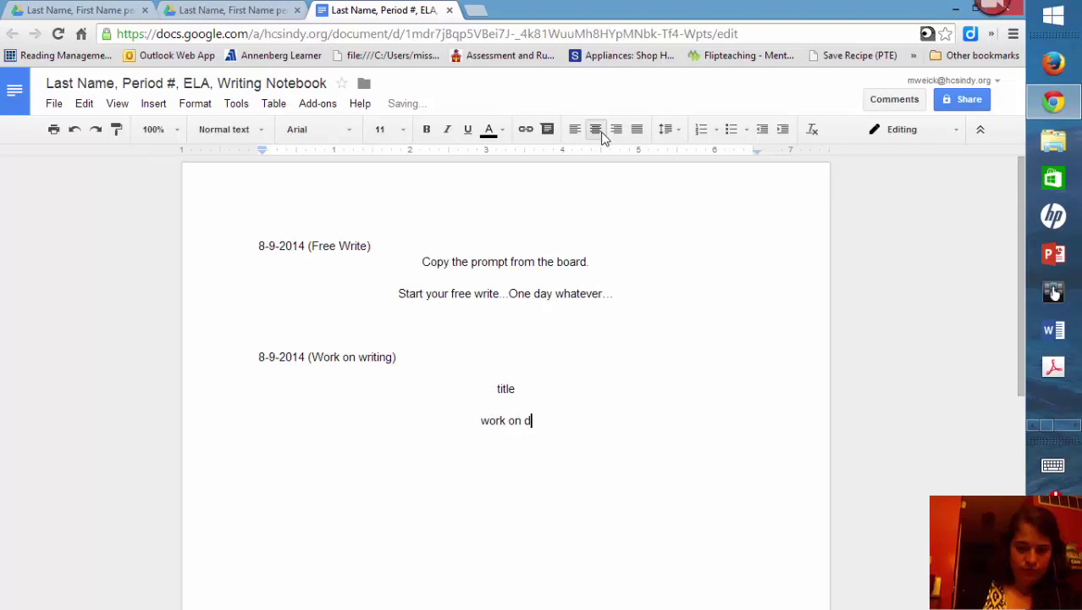
{"action": "type", "text": "writing...."}
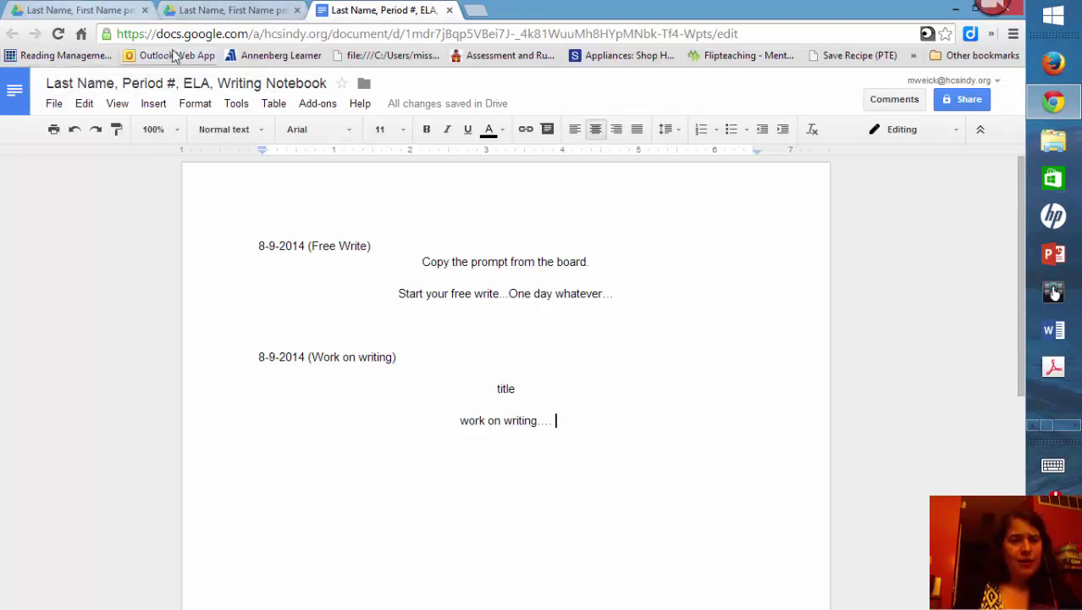
Step: Leave the Writing Notebook for Docs home and go to My Drive
{"action": "left_click", "coordinate": [17, 89]}
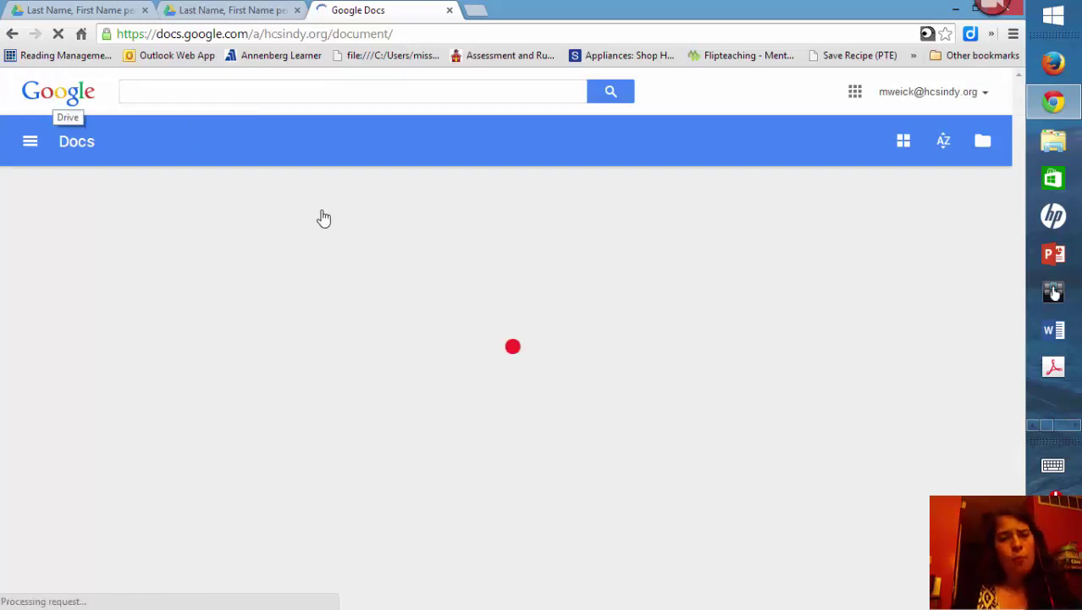
{"action": "left_click", "coordinate": [61, 93]}
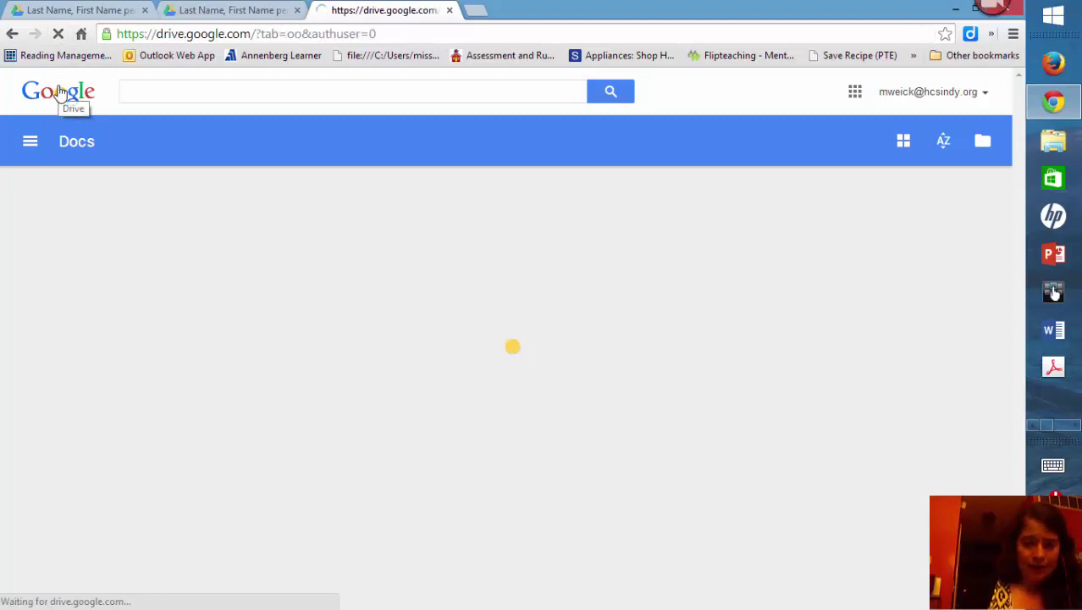